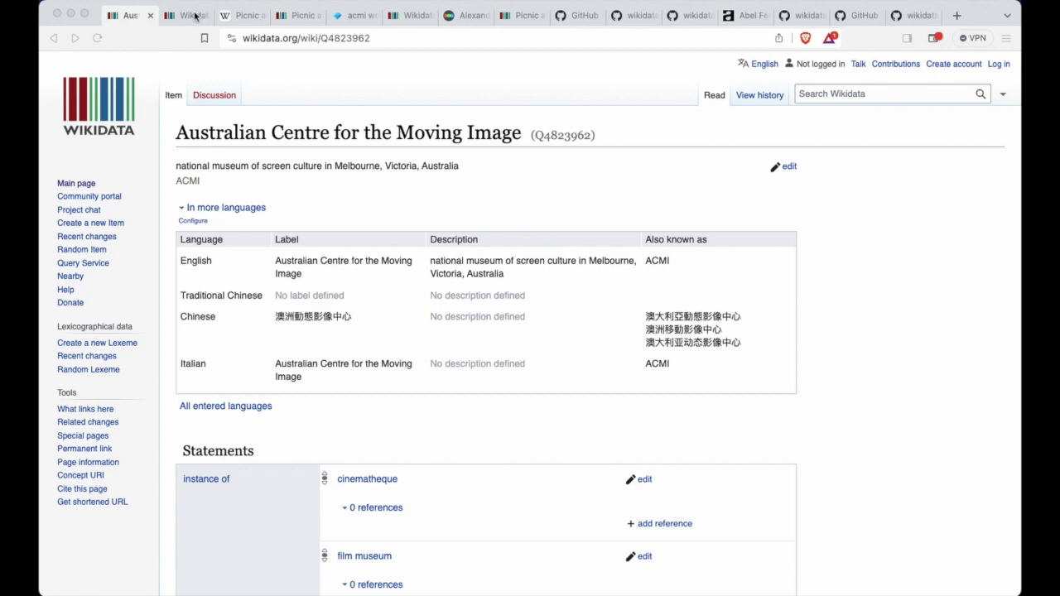
- Switch to the Wikipedia article on the 1975 film Picnic at Hanging Rock
left_click(228, 16)
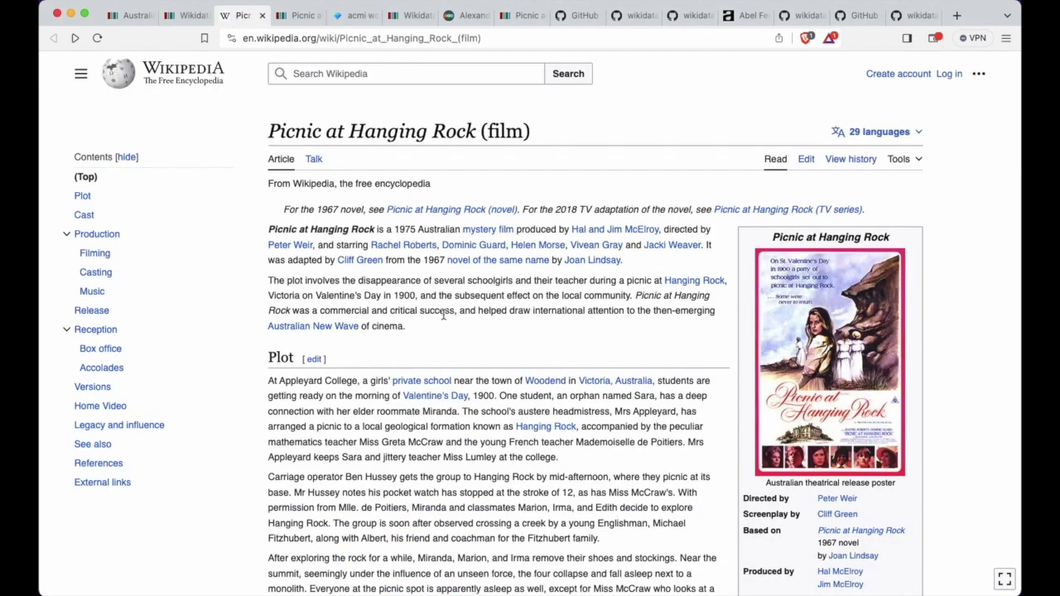
- Read the Picnic at Hanging Rock article's introduction and Plot, then bring up its Wikidata item
scroll(446, 313, "down", 2)
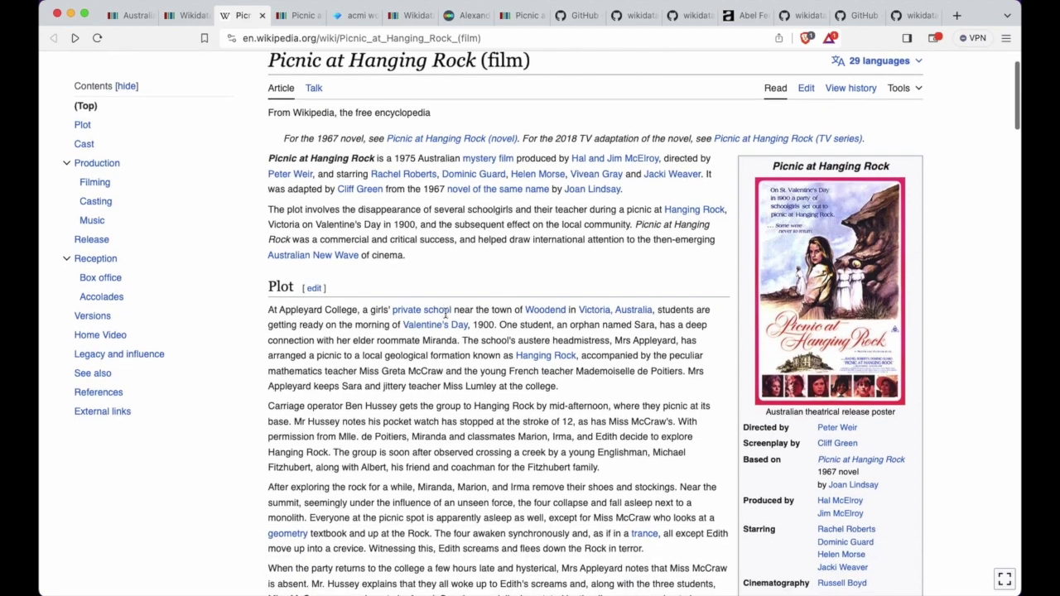
mouse_move(447, 313)
scroll(359, 406, "down", 1)
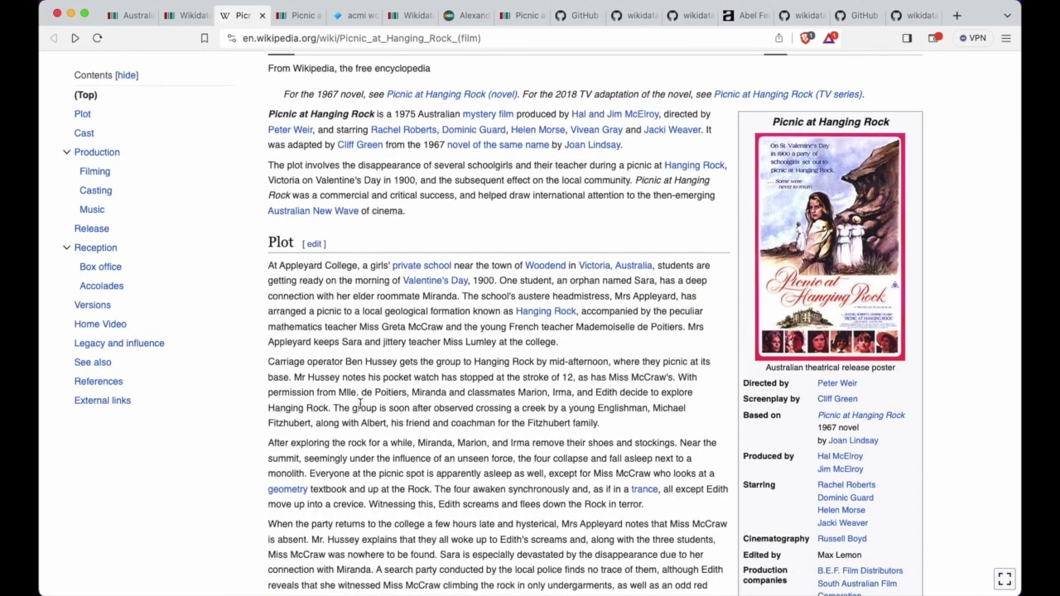
left_click(298, 17)
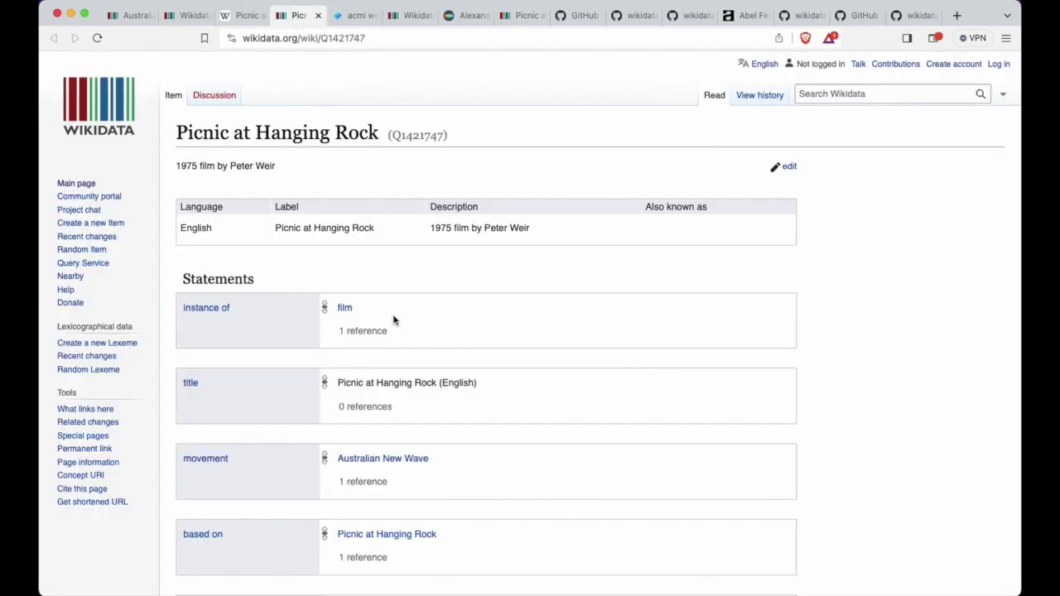
- Review Q1421747's genre, director, screenwriter and cast statements down to the ISAN, VIAF and GND identifiers
scroll(393, 319, "down", 6)
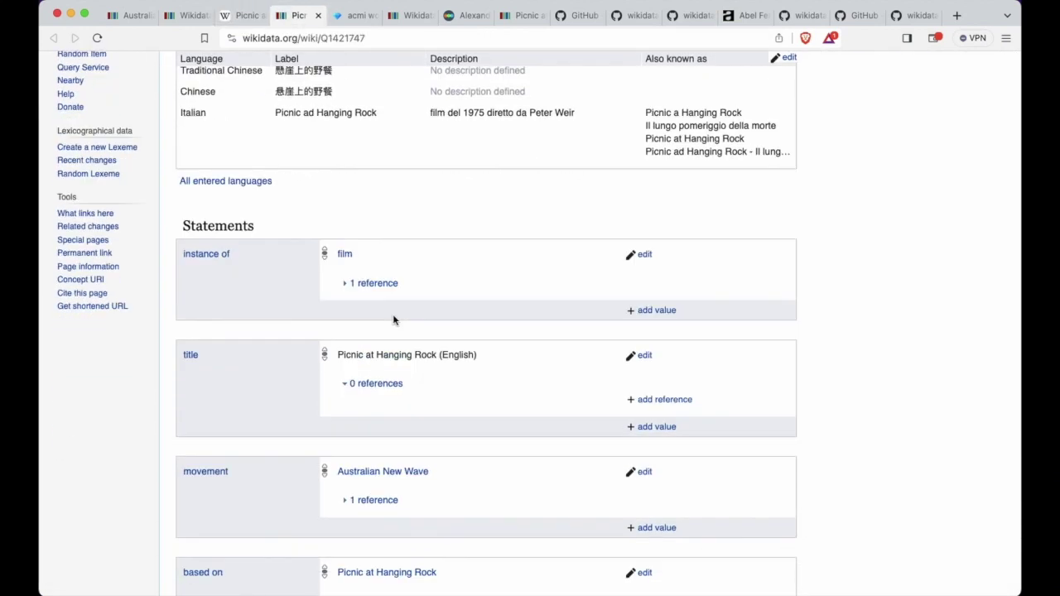
scroll(451, 282, "up", 5)
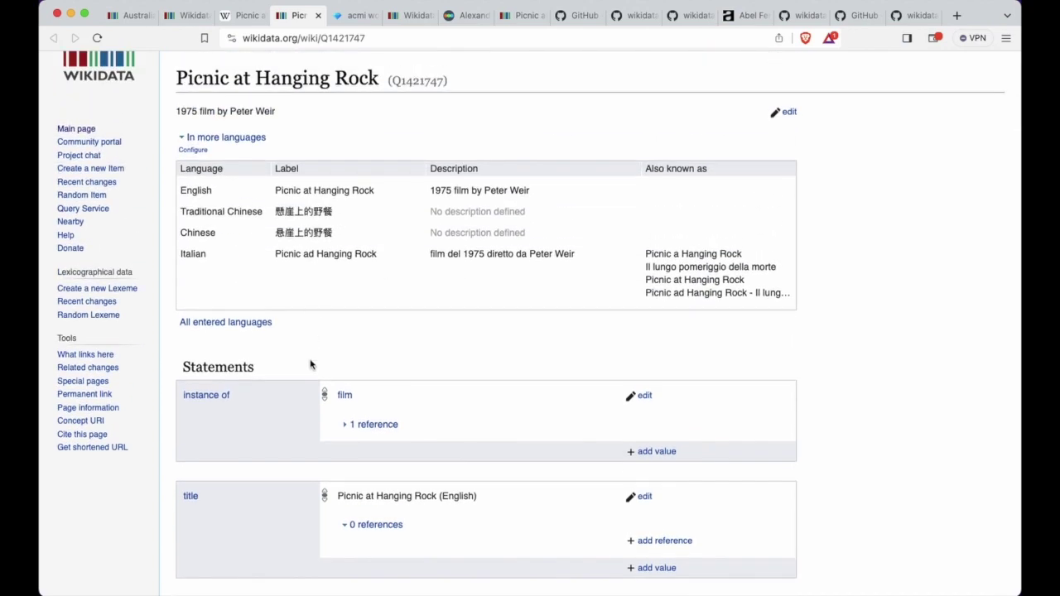
scroll(353, 345, "down", 8)
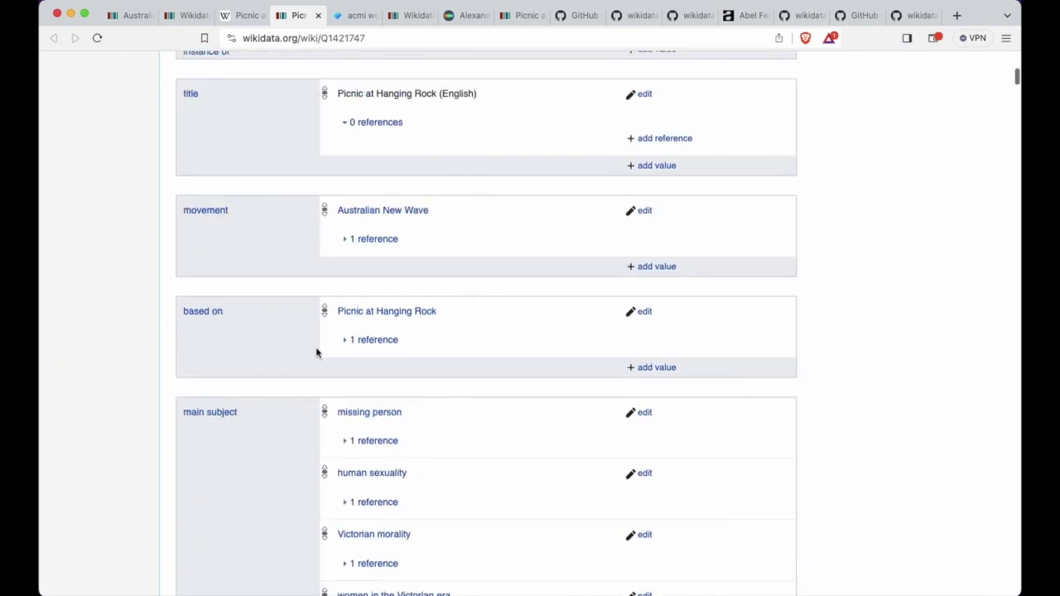
scroll(290, 362, "down", 6)
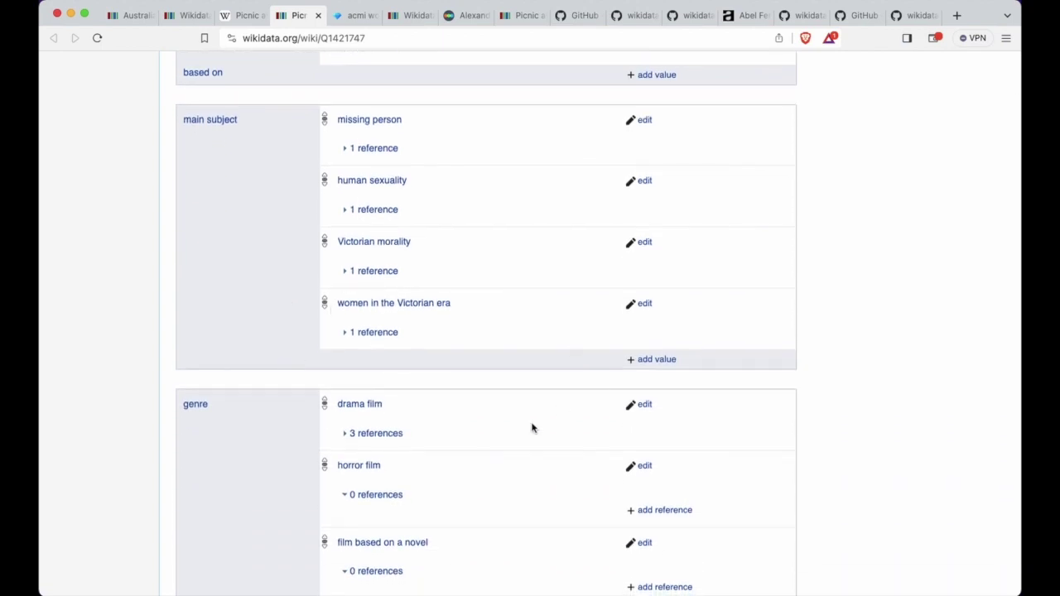
scroll(532, 427, "down", 12)
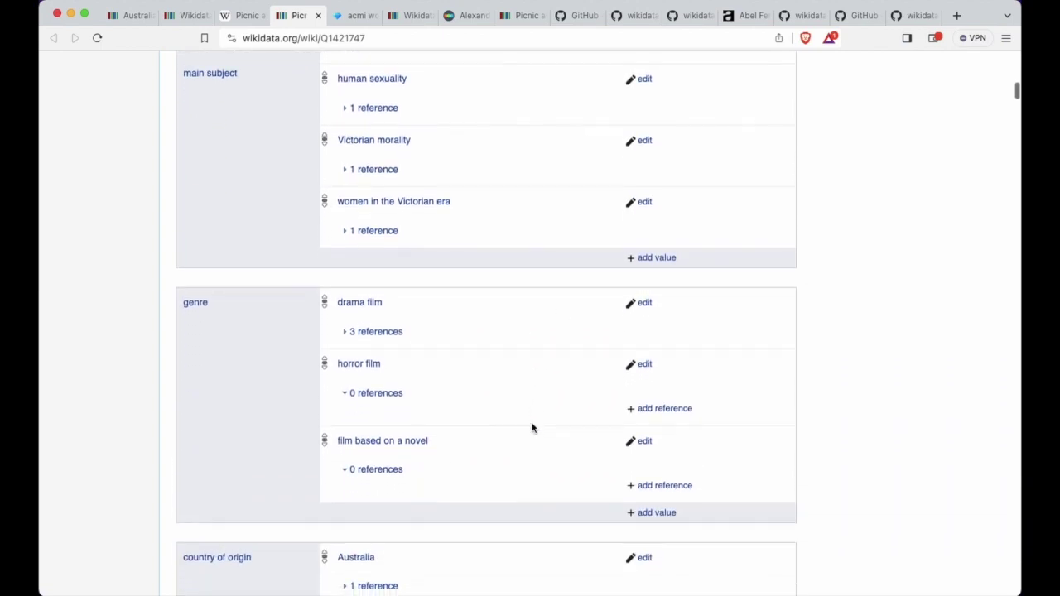
scroll(532, 427, "down", 1)
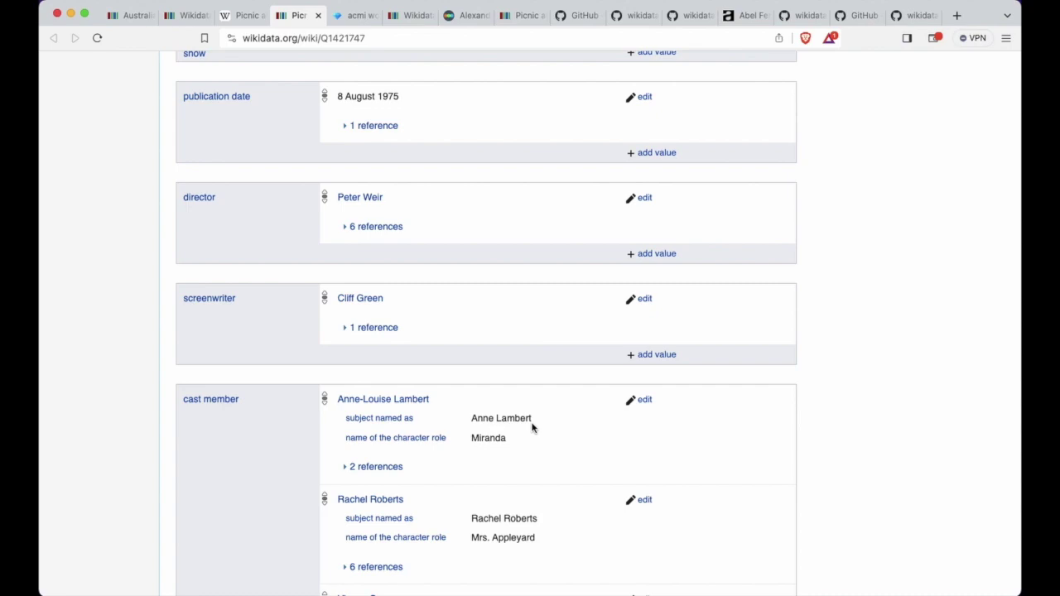
scroll(532, 427, "down", 20)
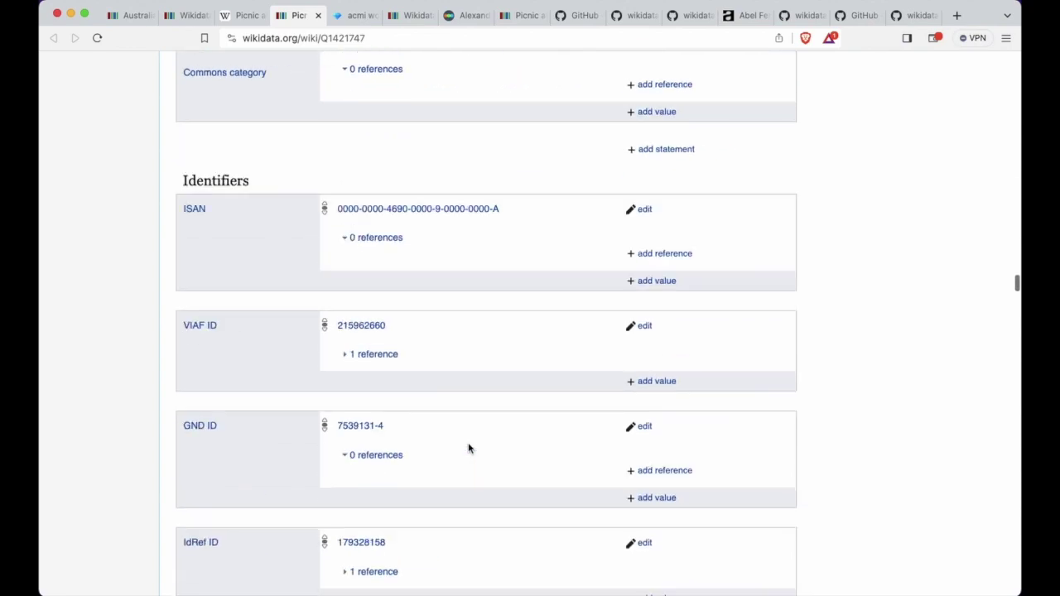
scroll(468, 448, "down", 10)
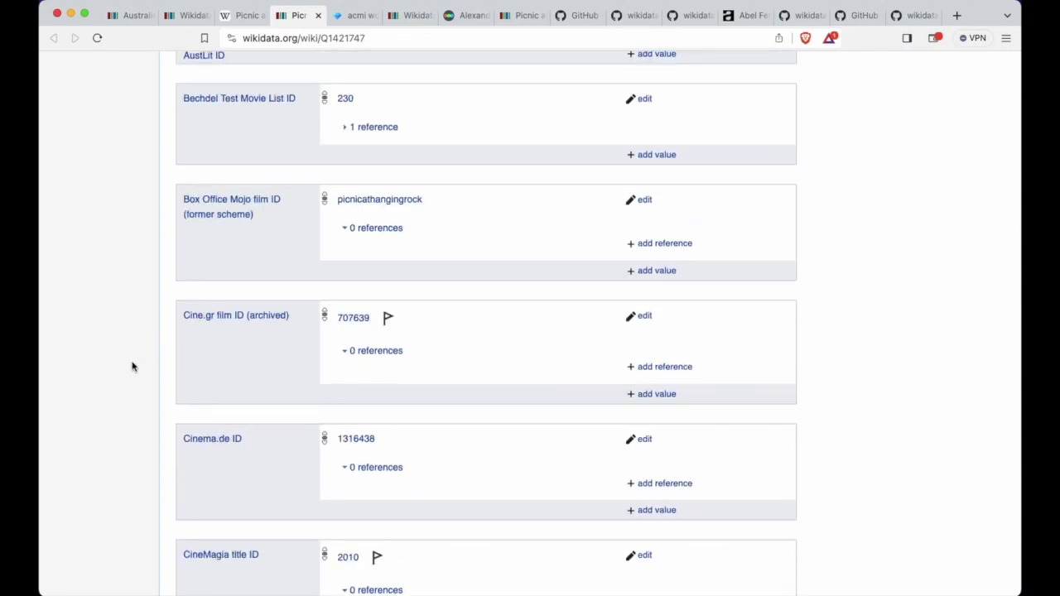
scroll(133, 366, "down", 12)
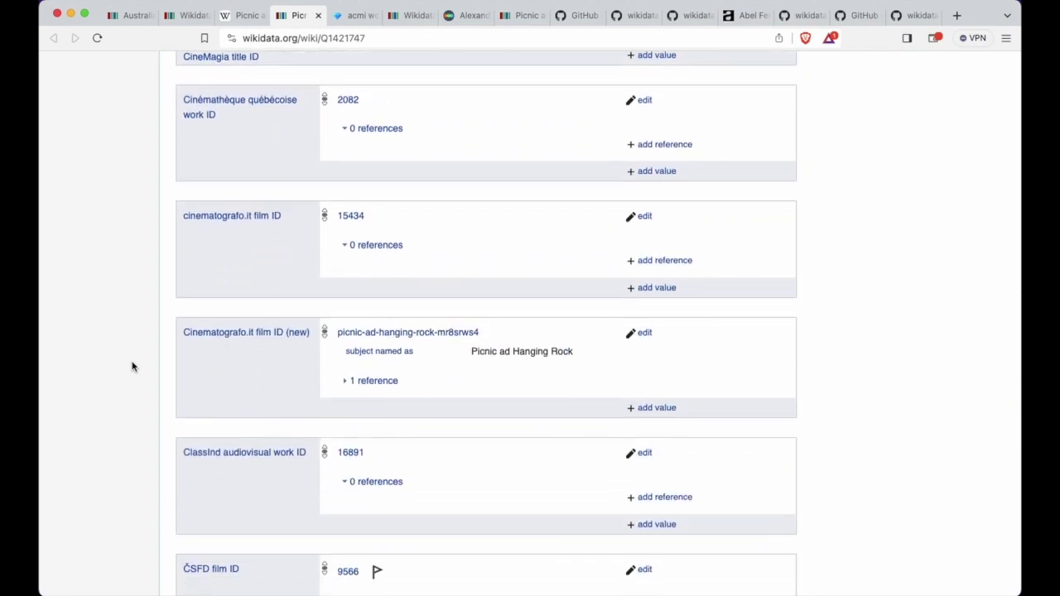
scroll(132, 367, "down", 10)
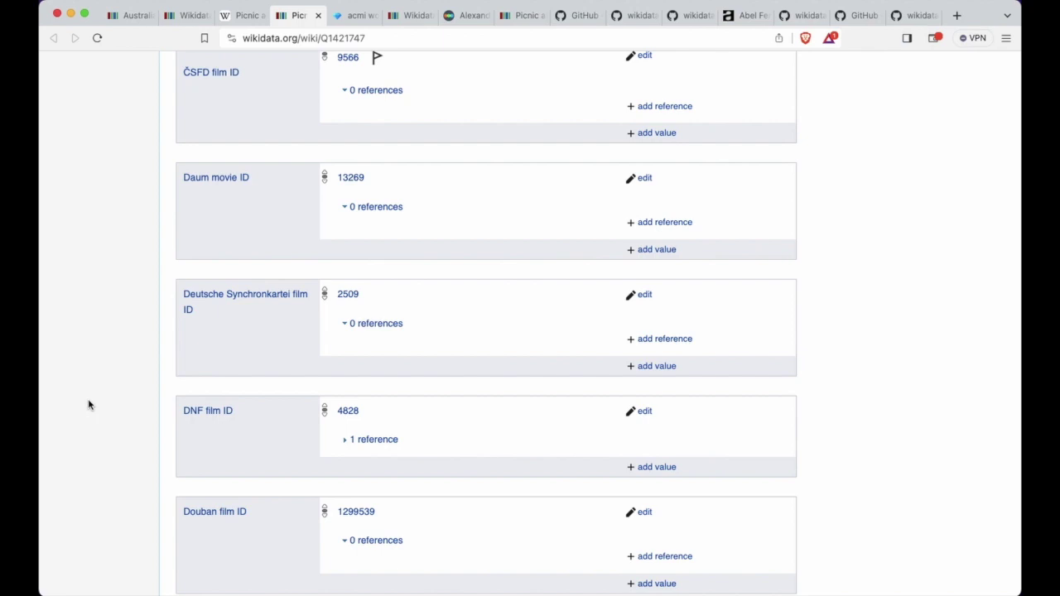
- Inspect a production_places match candidate in the acmi work upload 2023 11 04 csv OpenRefine project
left_click(352, 16)
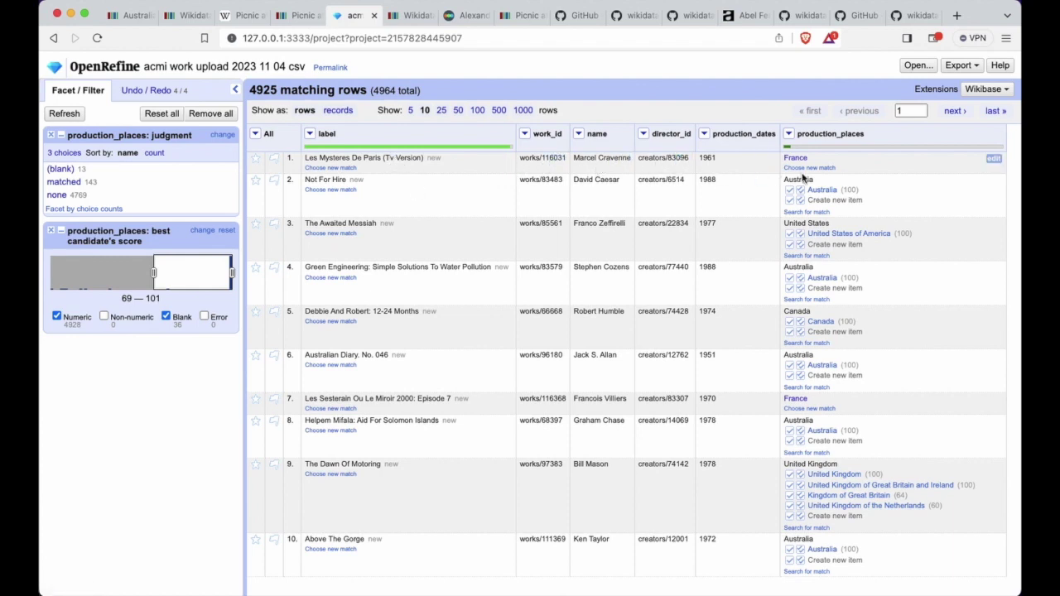
left_click(806, 212)
mouse_move(803, 159)
key("super+Tab")
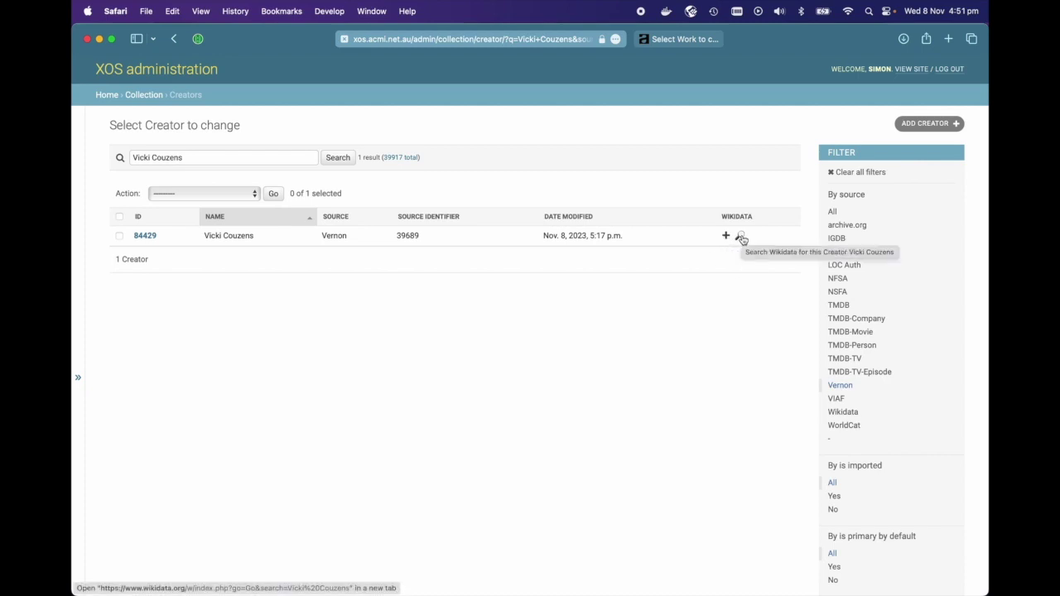
- Scroll the Yanmeeyarr works list right to reveal its Wikidata column
left_click(682, 40)
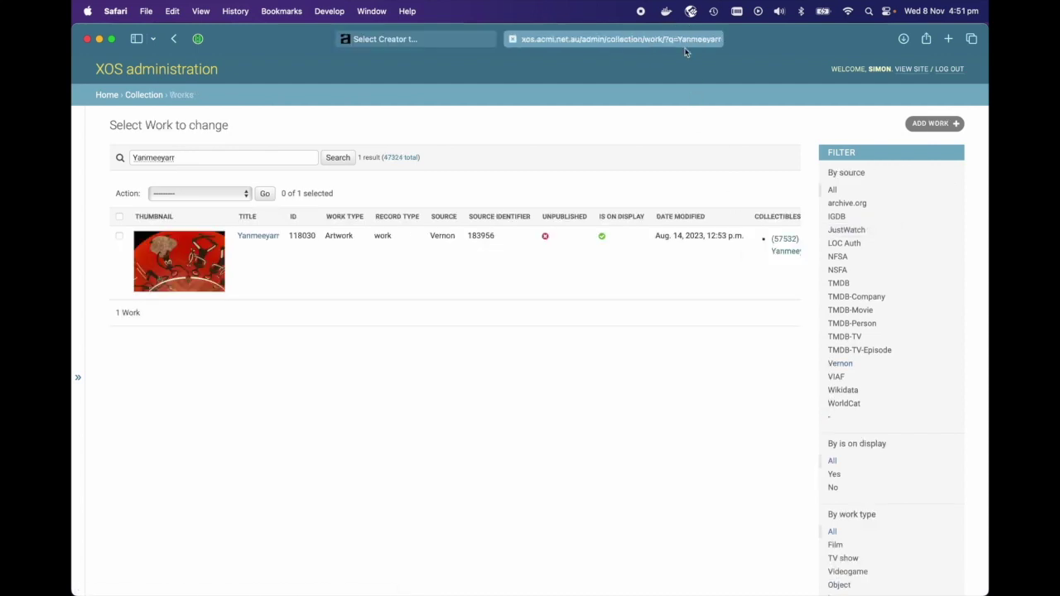
scroll(638, 265, "right", 2)
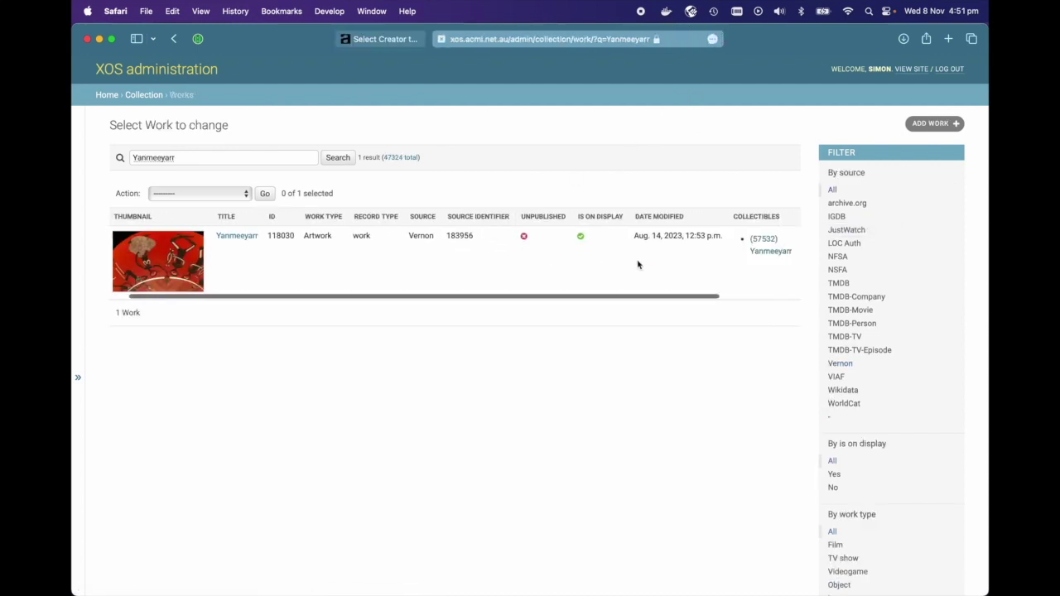
scroll(638, 265, "right", 5)
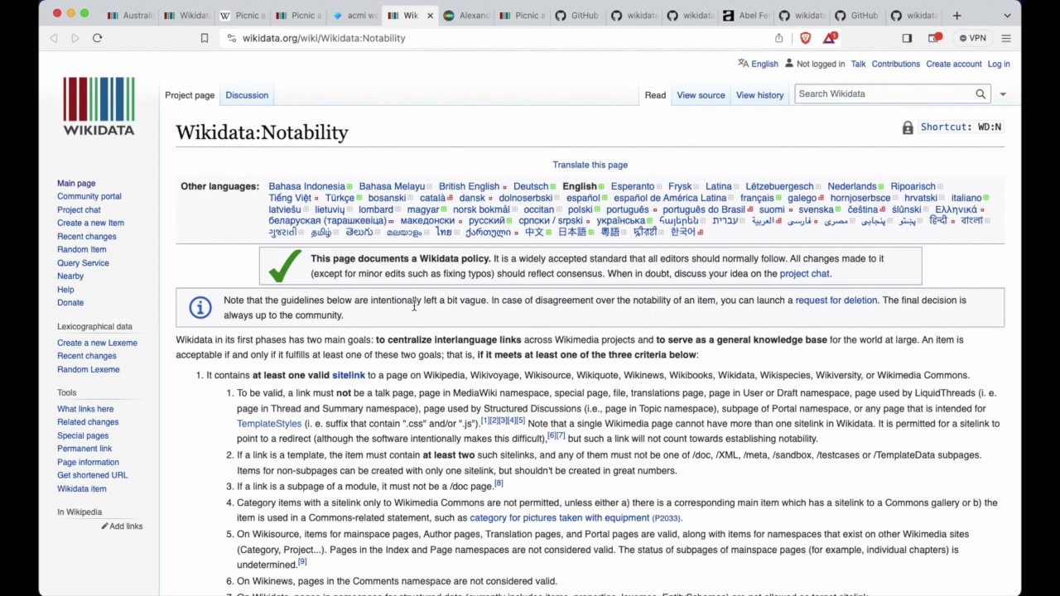
- Move from the Notability policy to the Letterboxd Sight and Sound Ballot, 2012 list
left_click(468, 17)
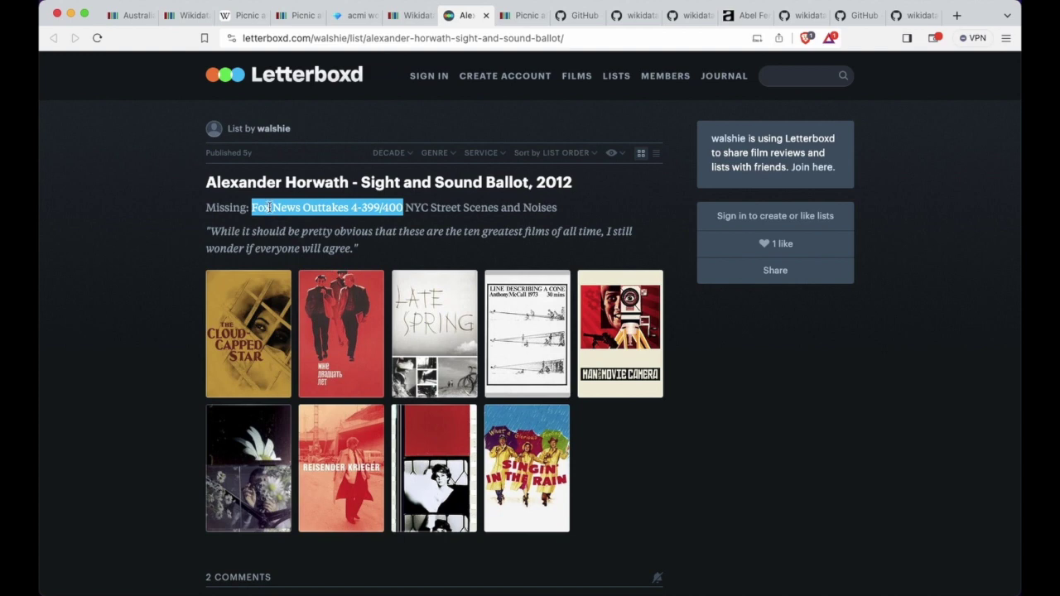
- Deselect the highlighted 'Fox News Outtakes' missing-titles note on the ballot list
left_click(414, 209)
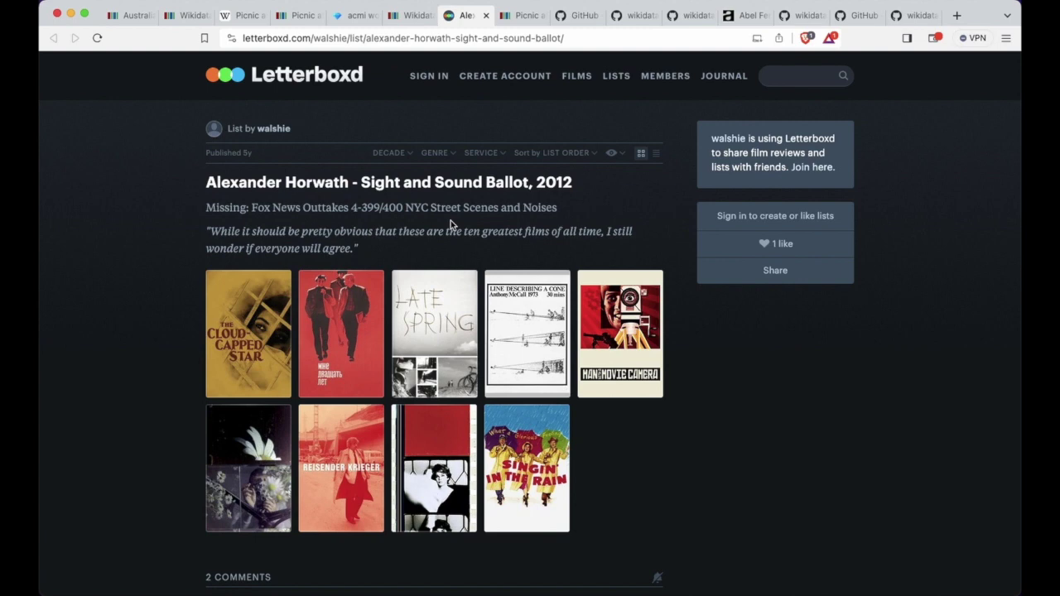
left_click(516, 14)
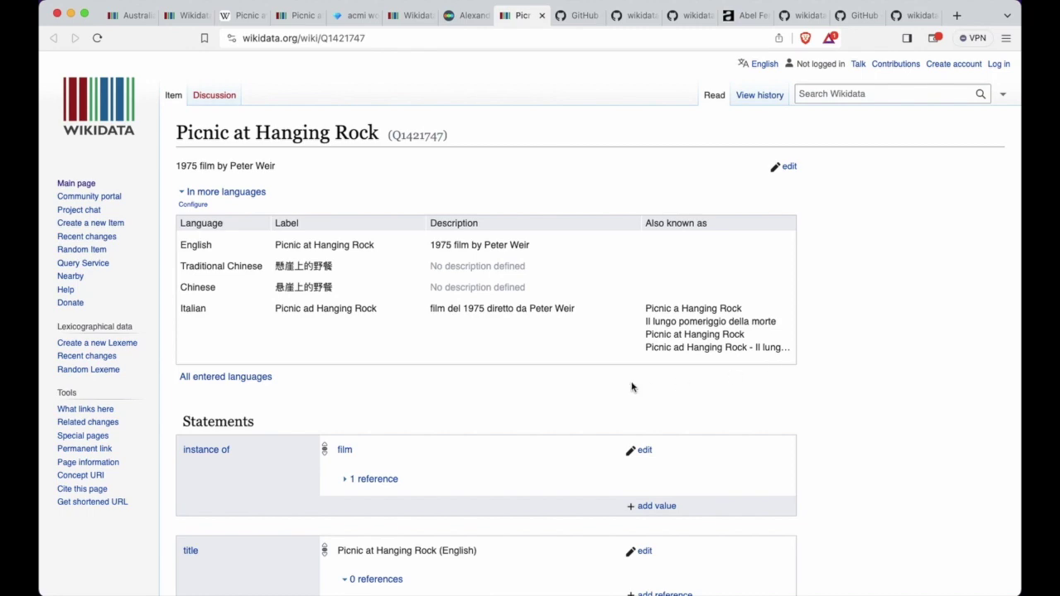
scroll(632, 387, "down", 2)
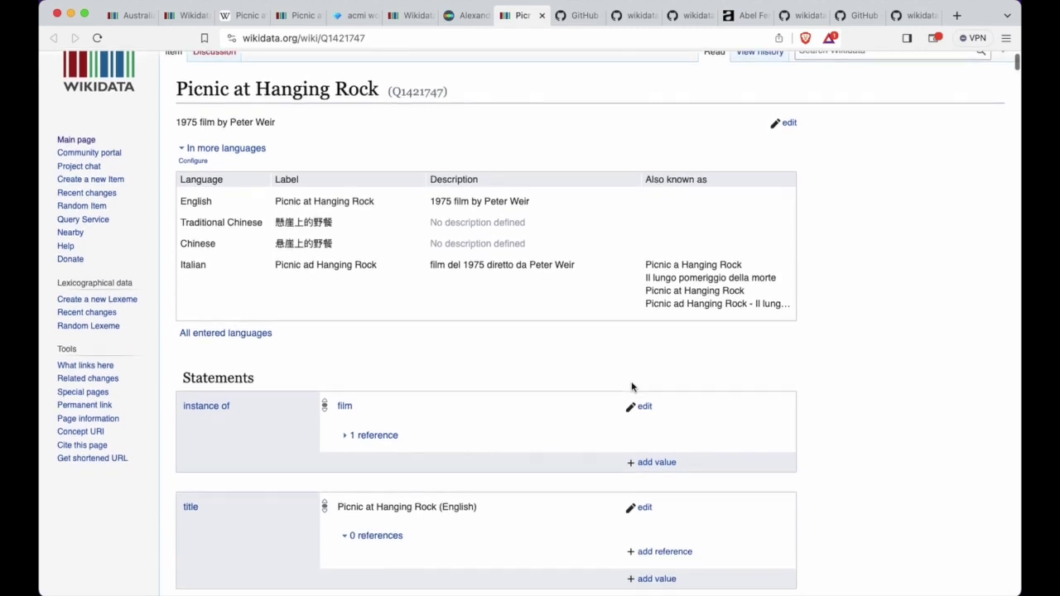
scroll(632, 387, "down", 15)
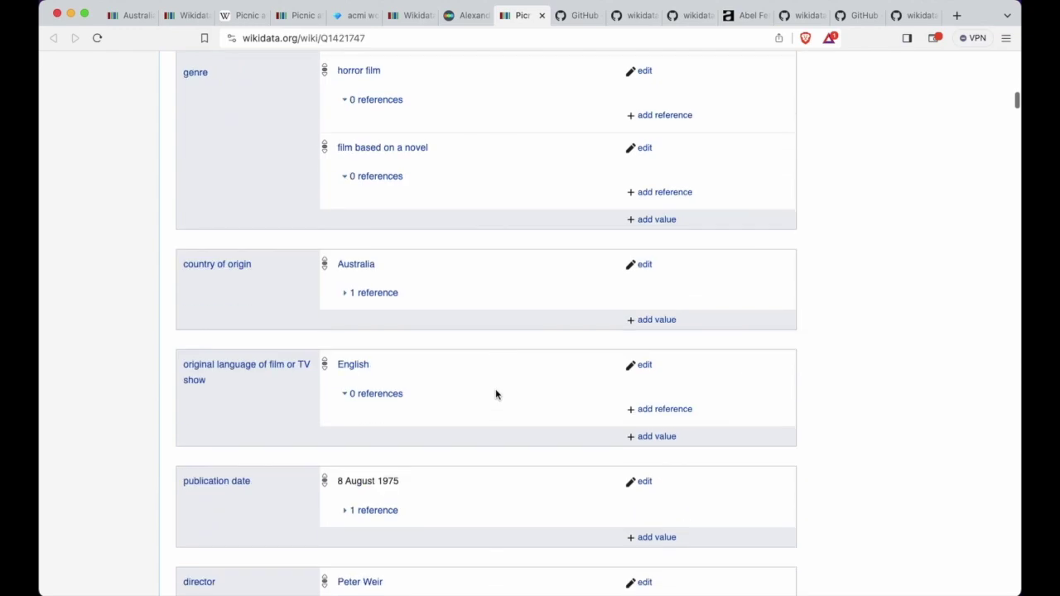
scroll(495, 394, "down", 20)
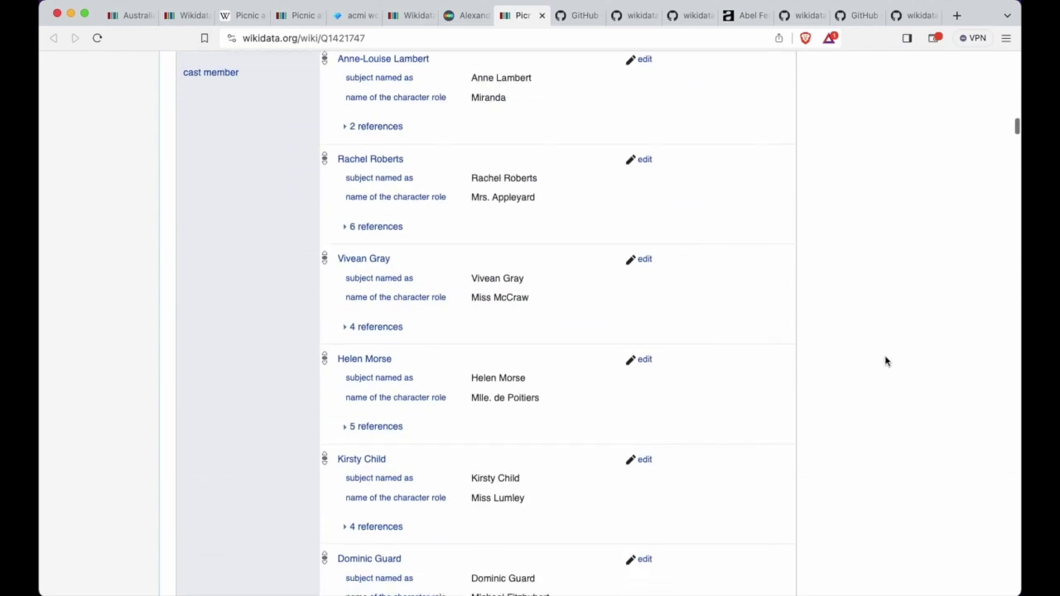
scroll(886, 361, "down", 12)
scroll(885, 361, "down", 4)
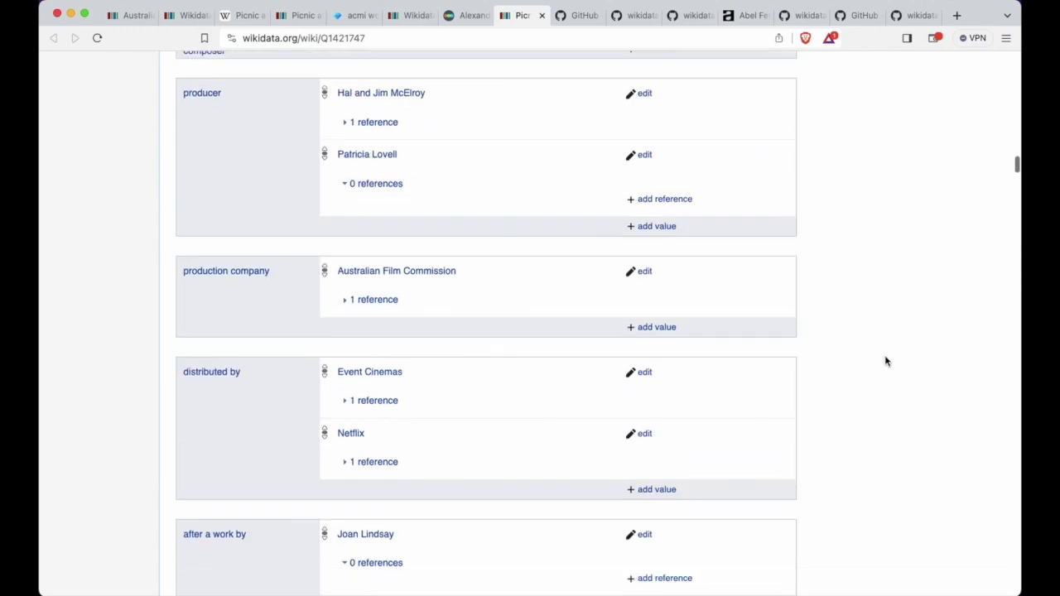
scroll(885, 361, "down", 4)
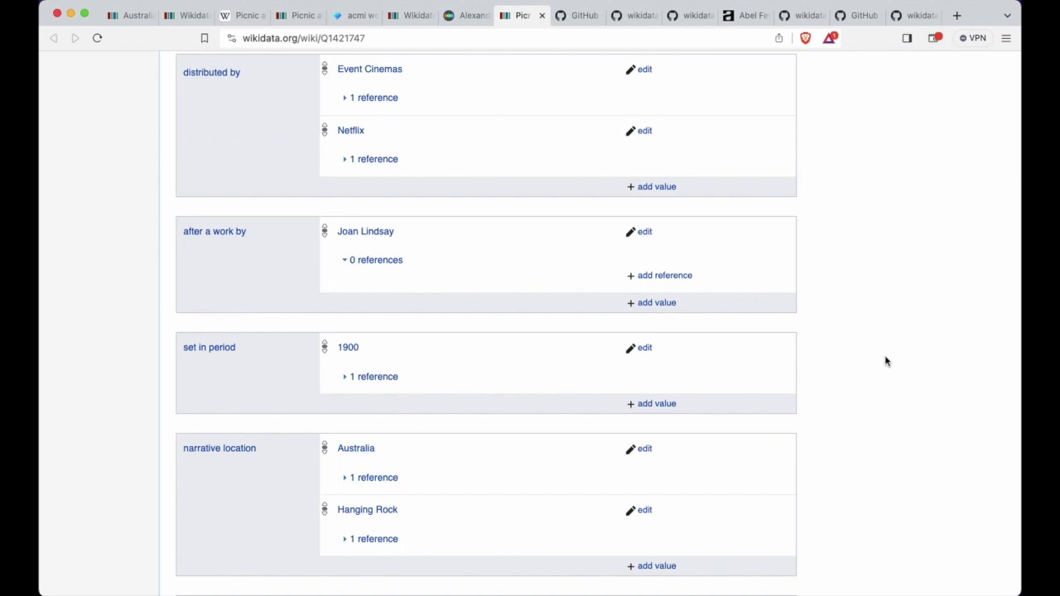
scroll(886, 362, "down", 7)
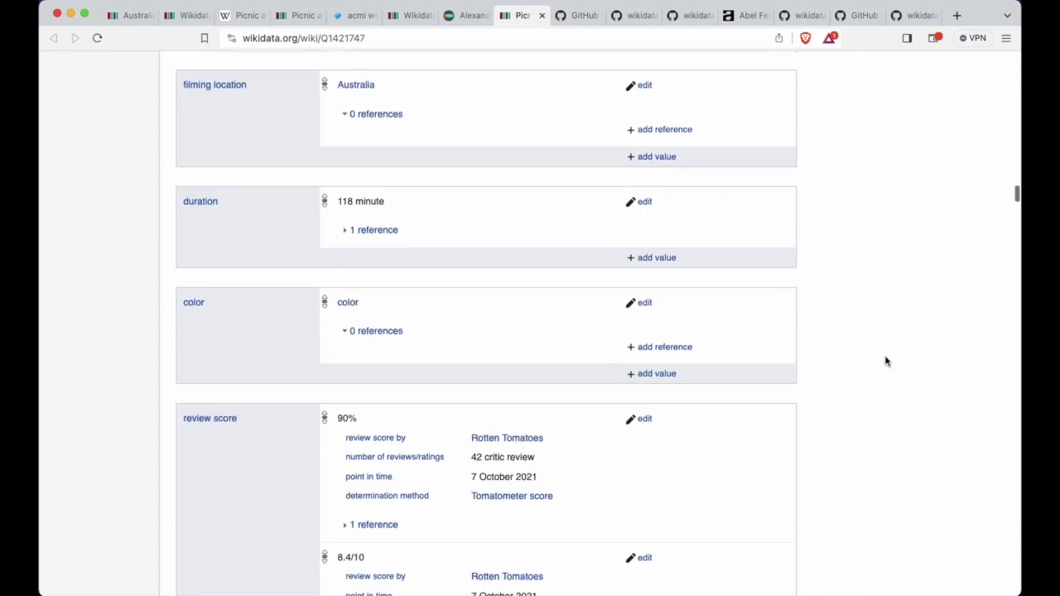
scroll(885, 361, "down", 3)
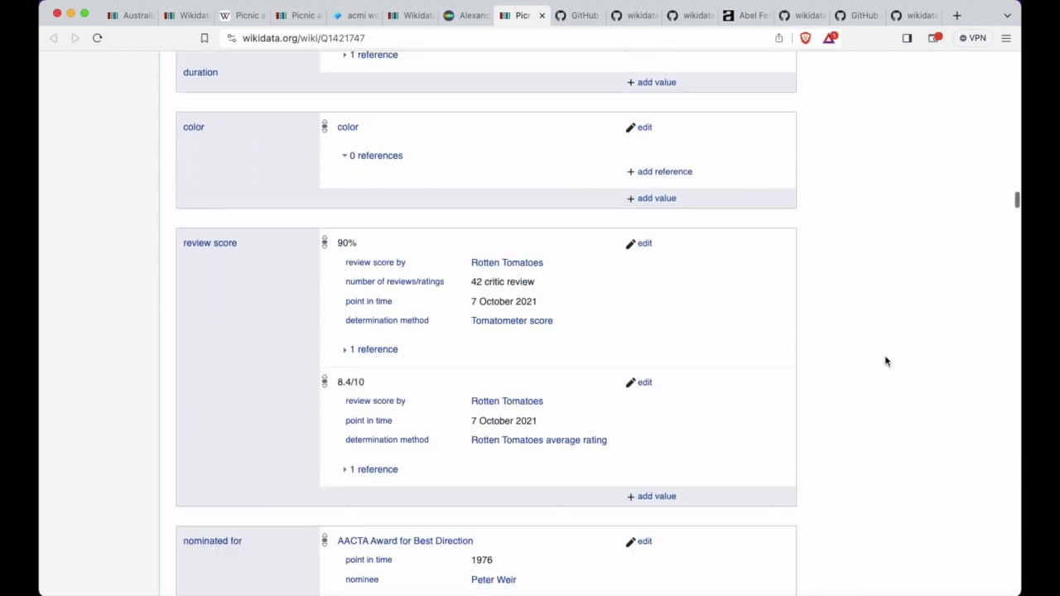
scroll(885, 361, "down", 1)
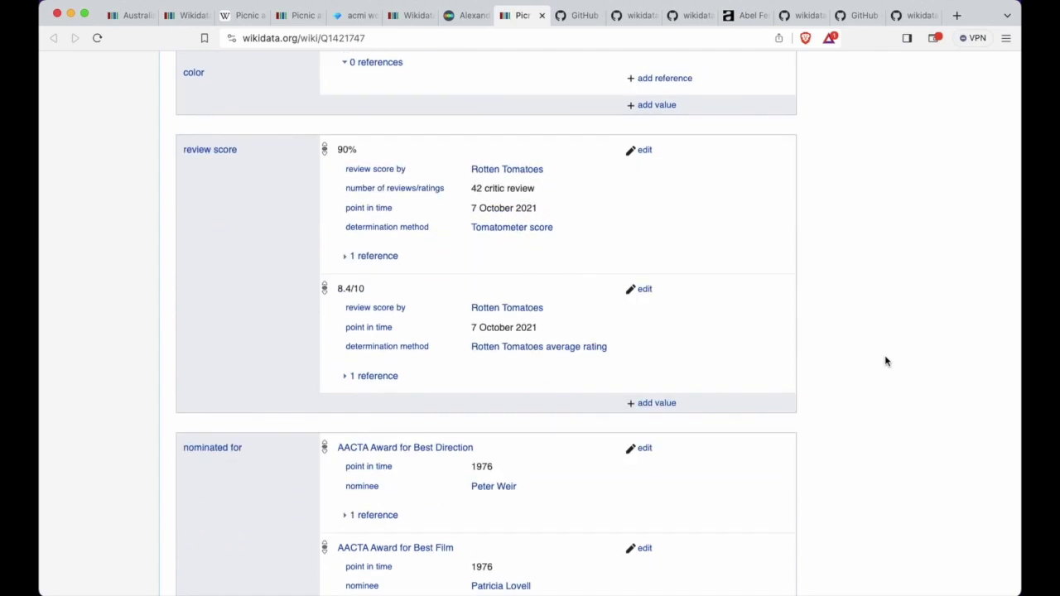
scroll(886, 361, "down", 10)
scroll(885, 361, "down", 8)
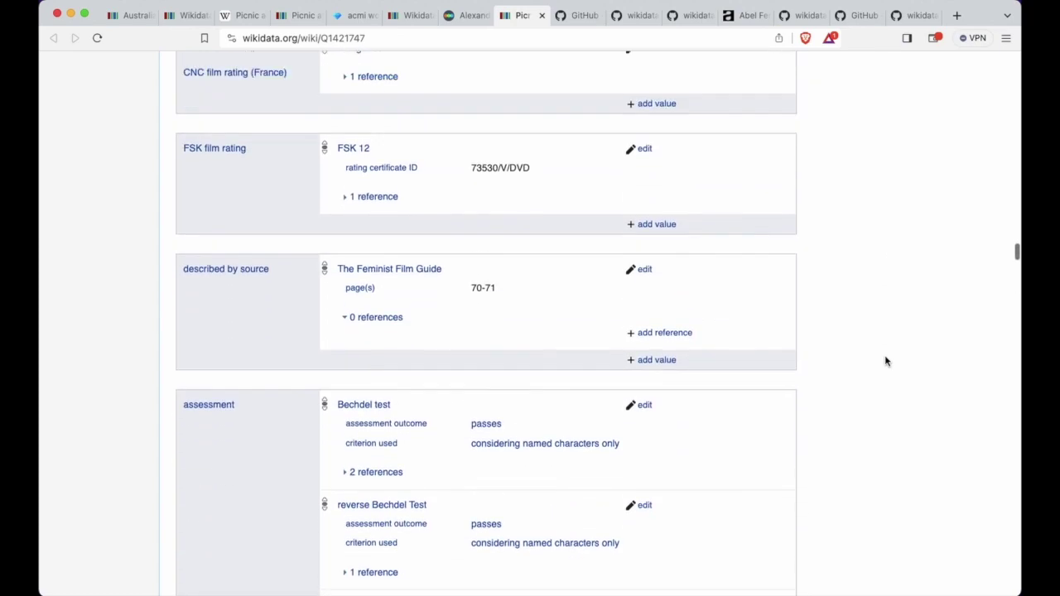
scroll(885, 361, "up", 5)
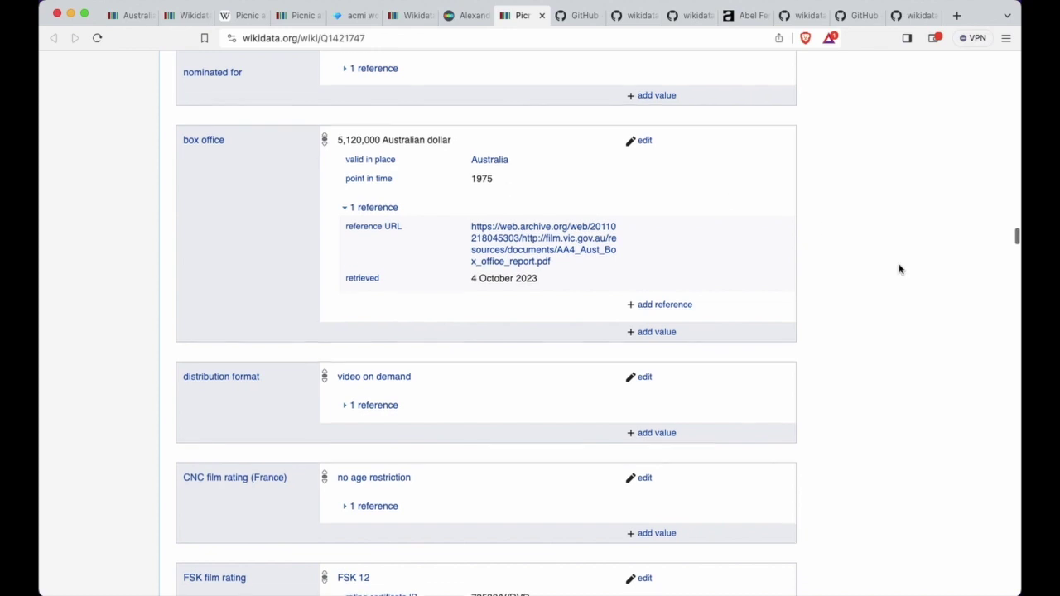
scroll(899, 267, "down", 5)
scroll(900, 267, "down", 5)
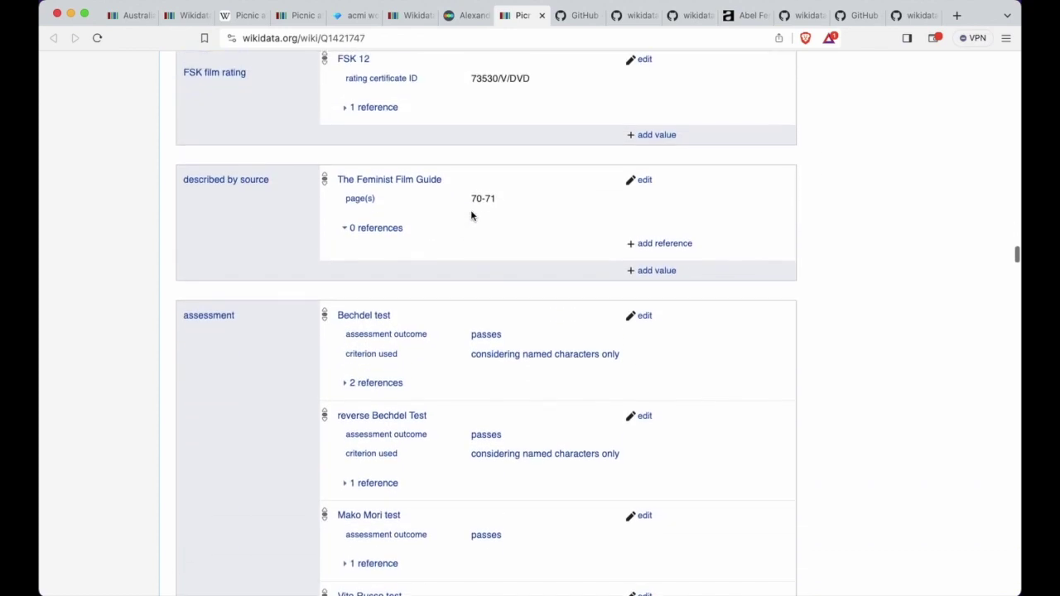
scroll(878, 334, "up", 2)
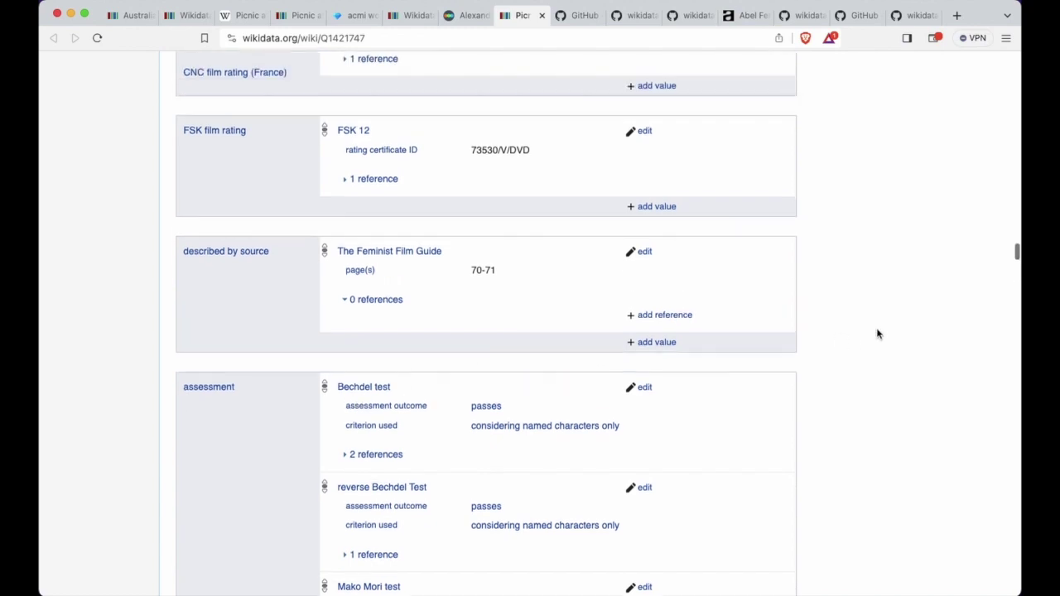
scroll(878, 334, "up", 2)
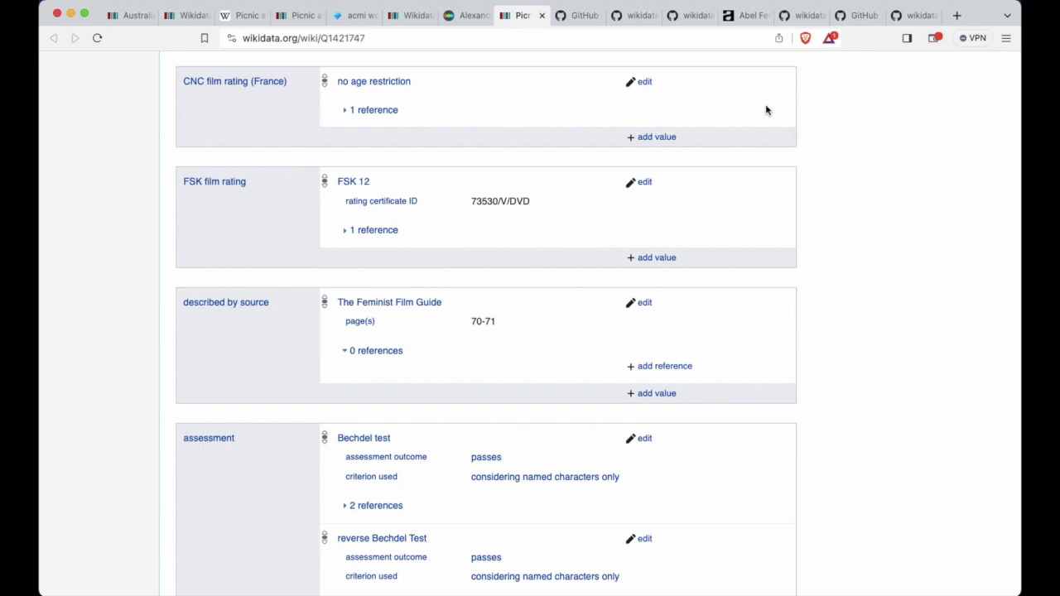
- Scroll the pike-cooper README down to the JSON example for The Moth Of Moonbi
left_click(578, 17)
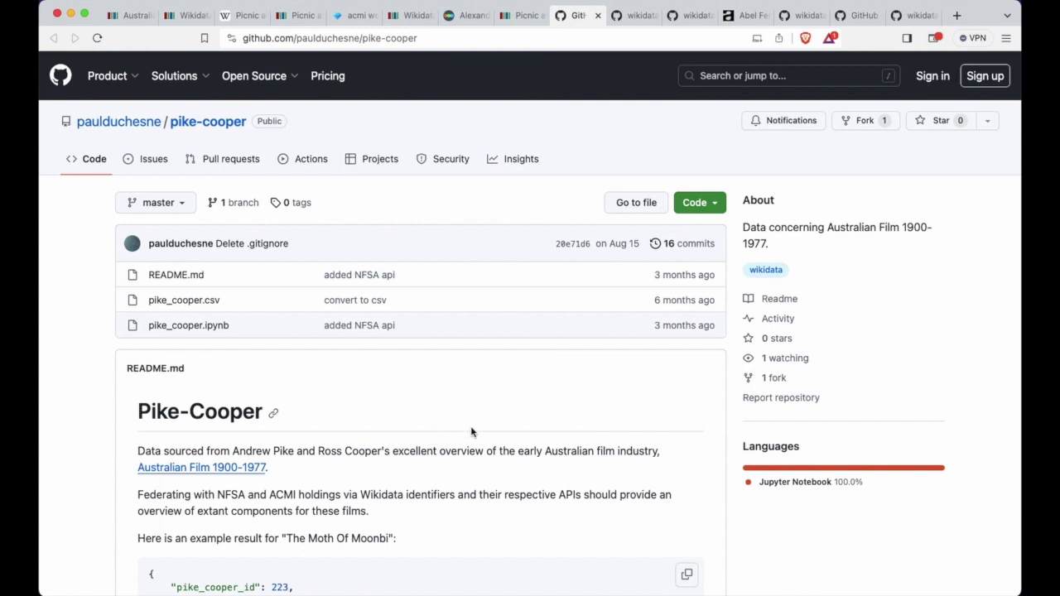
scroll(470, 430, "down", 3)
scroll(471, 431, "down", 4)
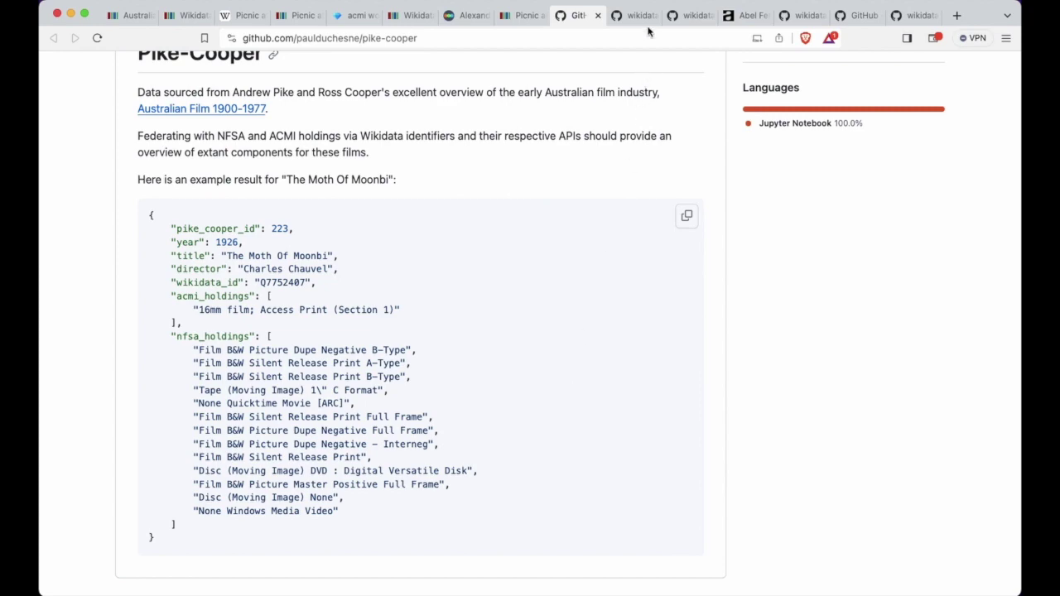
- Scroll through the pull_work.ipynb notebook's outputs of film data pulled from Wikidata
left_click(618, 16)
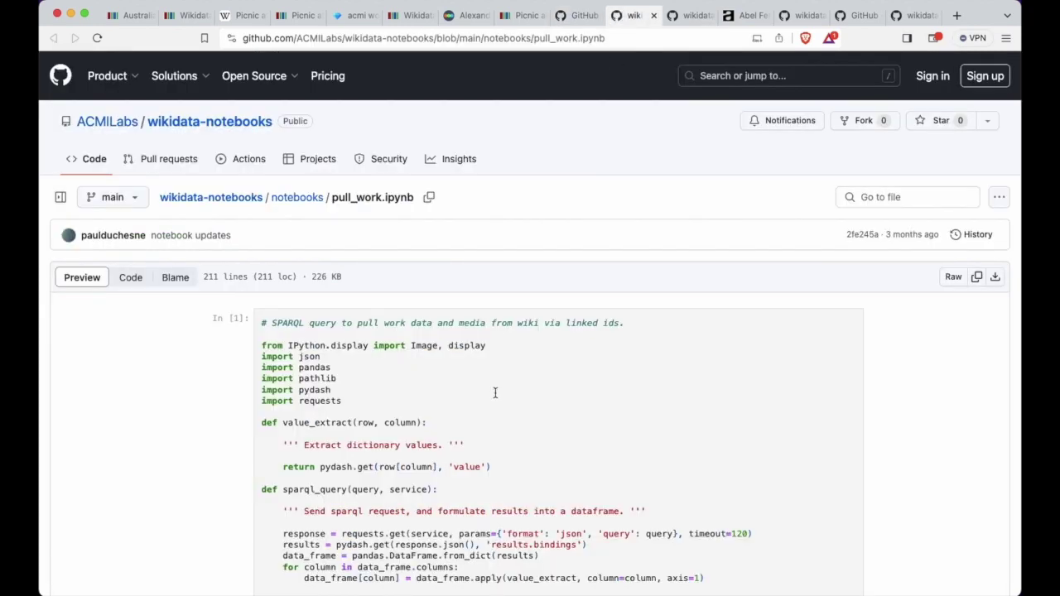
scroll(495, 393, "down", 5)
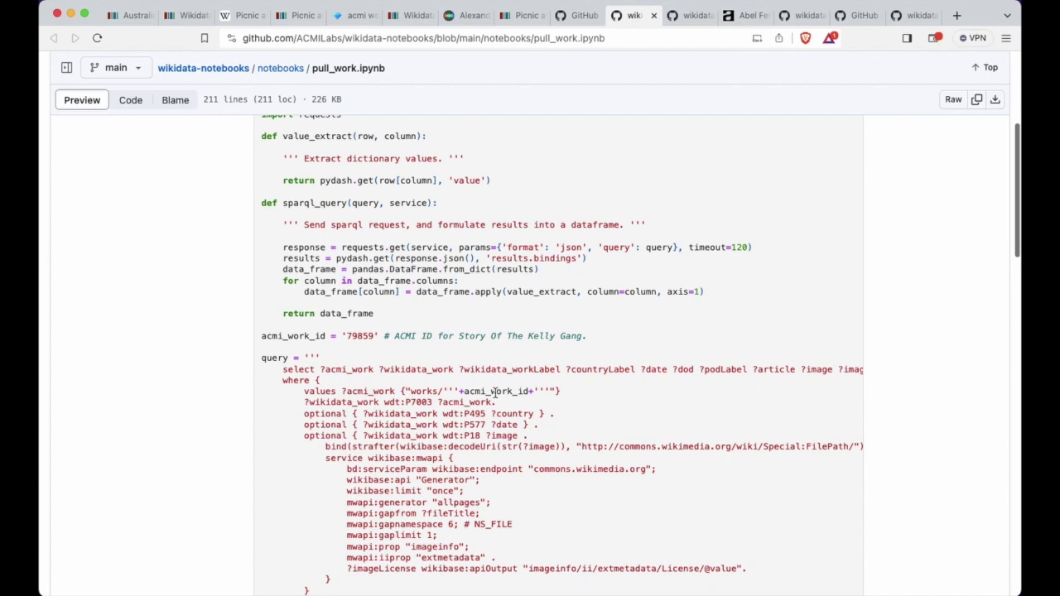
scroll(495, 393, "down", 2)
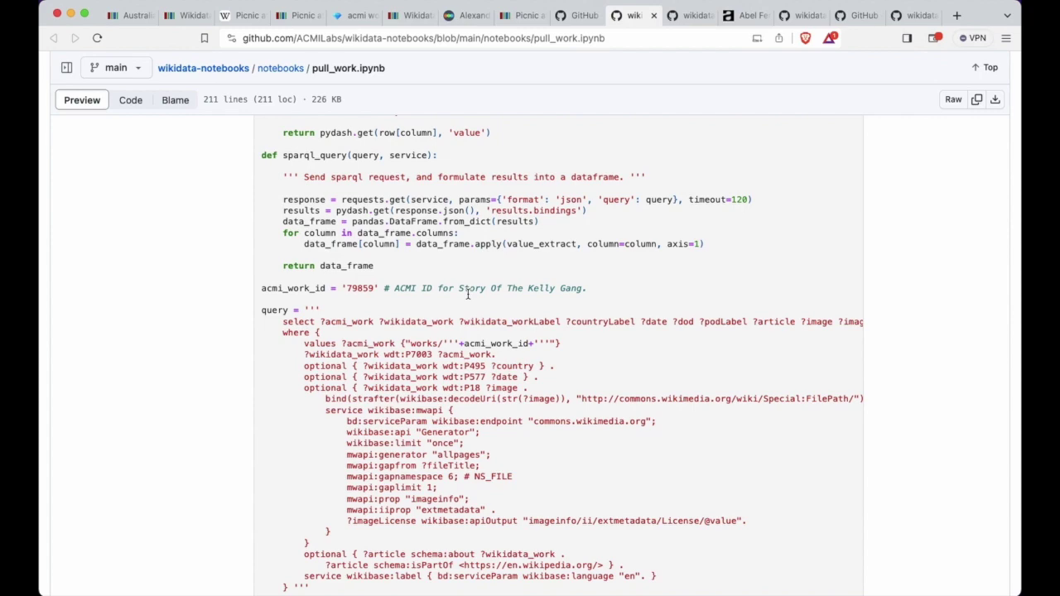
scroll(468, 319, "down", 5)
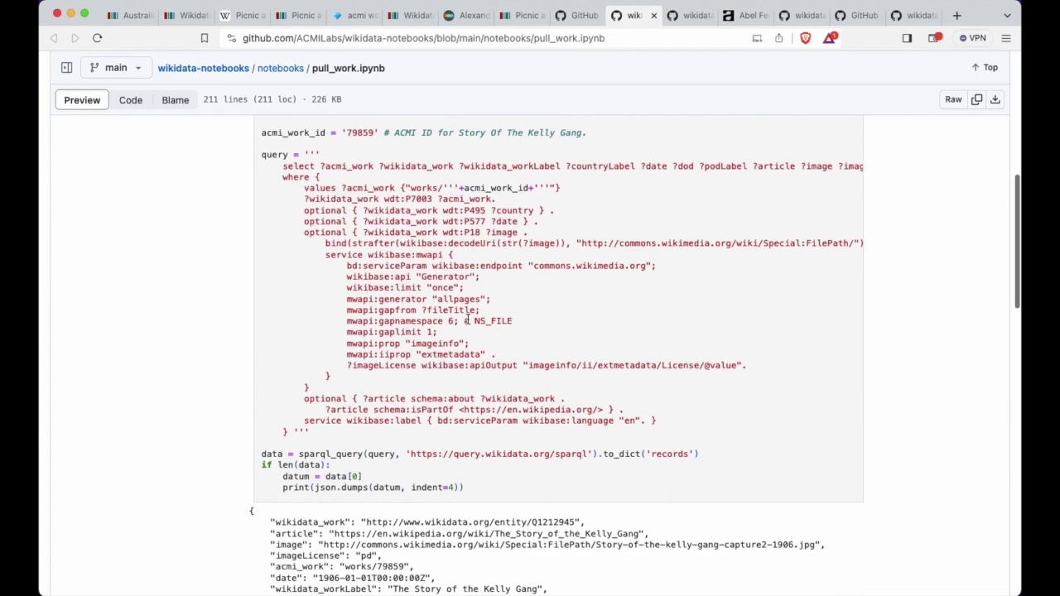
scroll(468, 318, "down", 9)
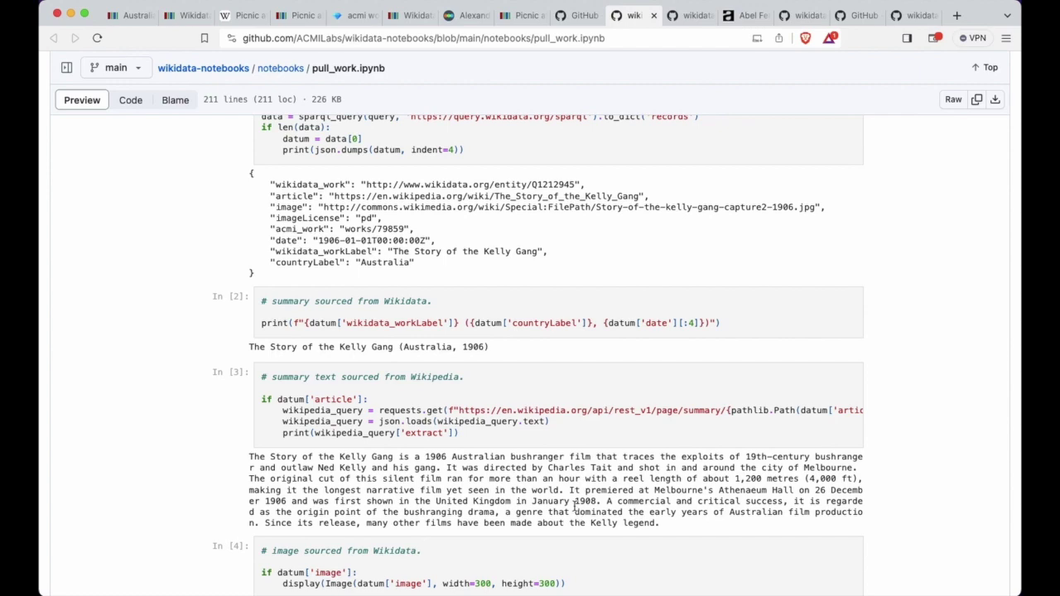
scroll(571, 507, "down", 3)
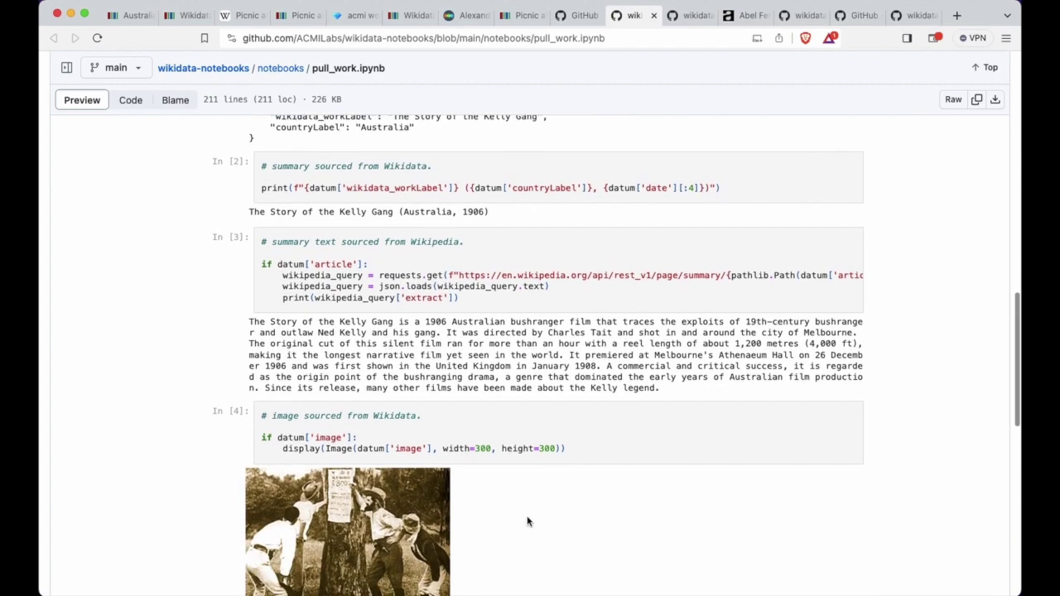
scroll(530, 518, "down", 4)
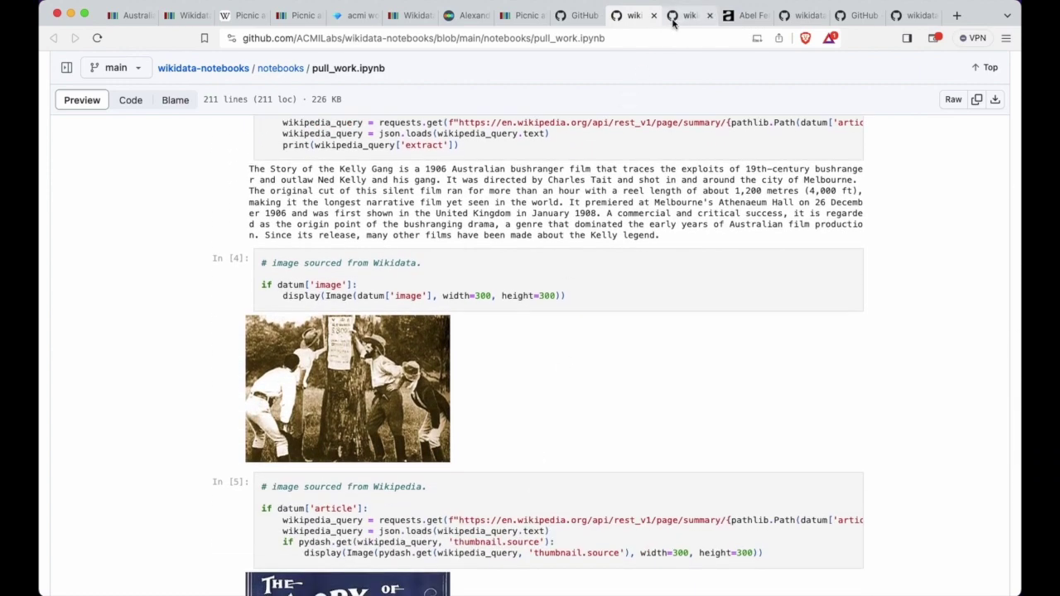
- Scroll pull_creator.ipynb to a creator's Wikidata summary, Wikipedia extract and portrait
left_click(681, 16)
scroll(532, 303, "down", 15)
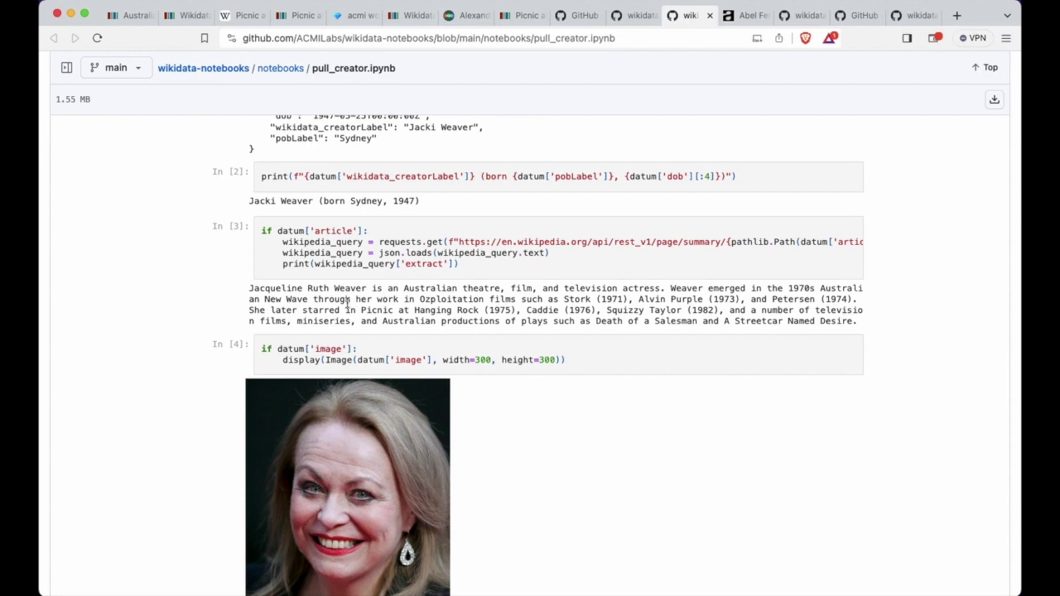
scroll(458, 308, "down", 3)
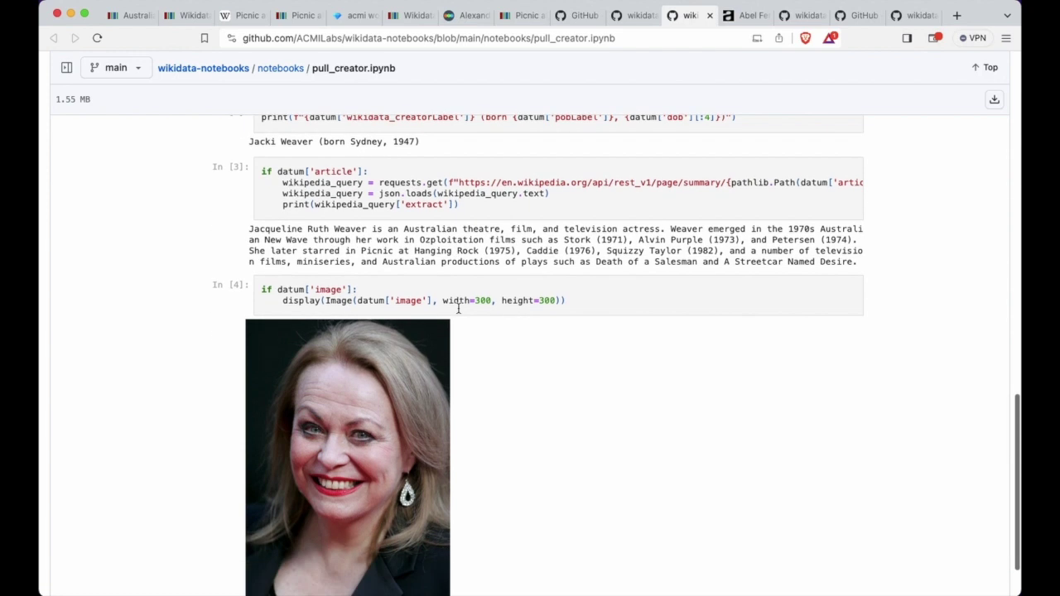
- View Abel Ferrara's ACMI creator page with Wikimedia photo, biography and 19 Jul 1951 birth date
left_click(748, 17)
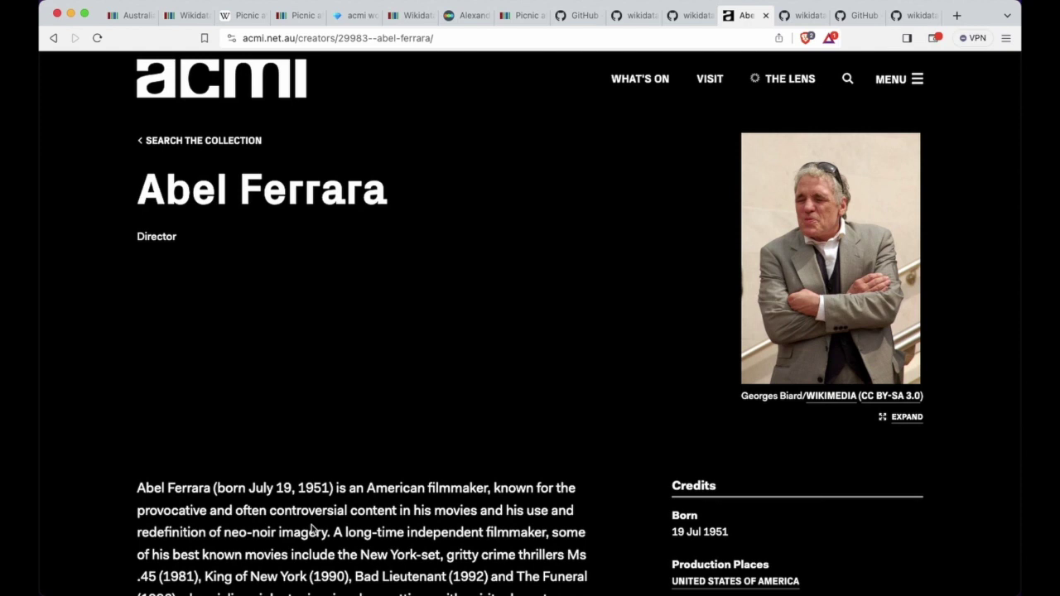
scroll(488, 469, "down", 3)
scroll(488, 469, "up", 3)
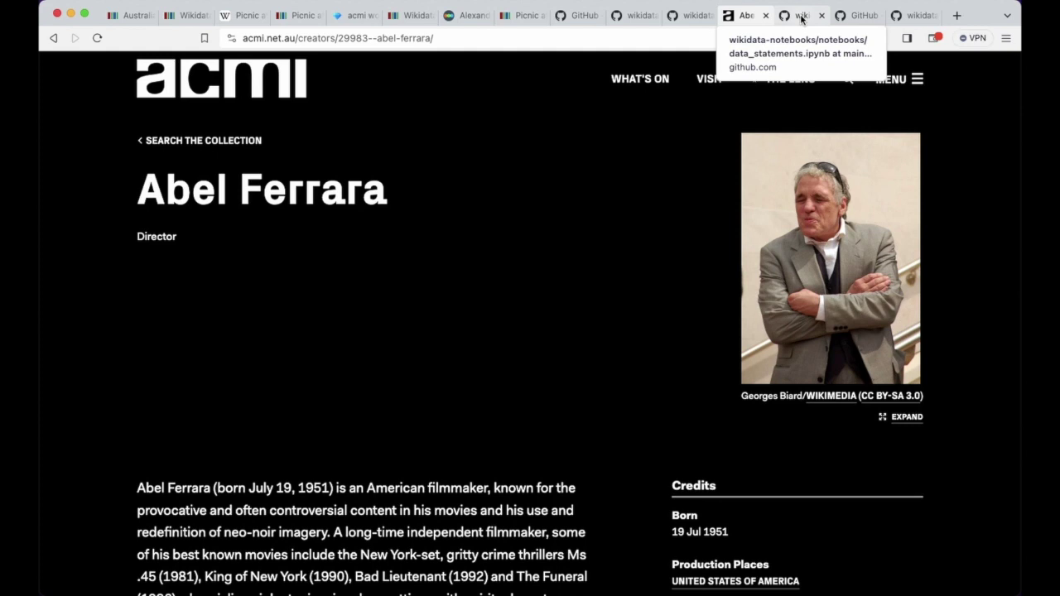
- Move from the data_statements.ipynb notebook to the archived ACMILabs/collection repository's ACMI Collection Data README
left_click(801, 17)
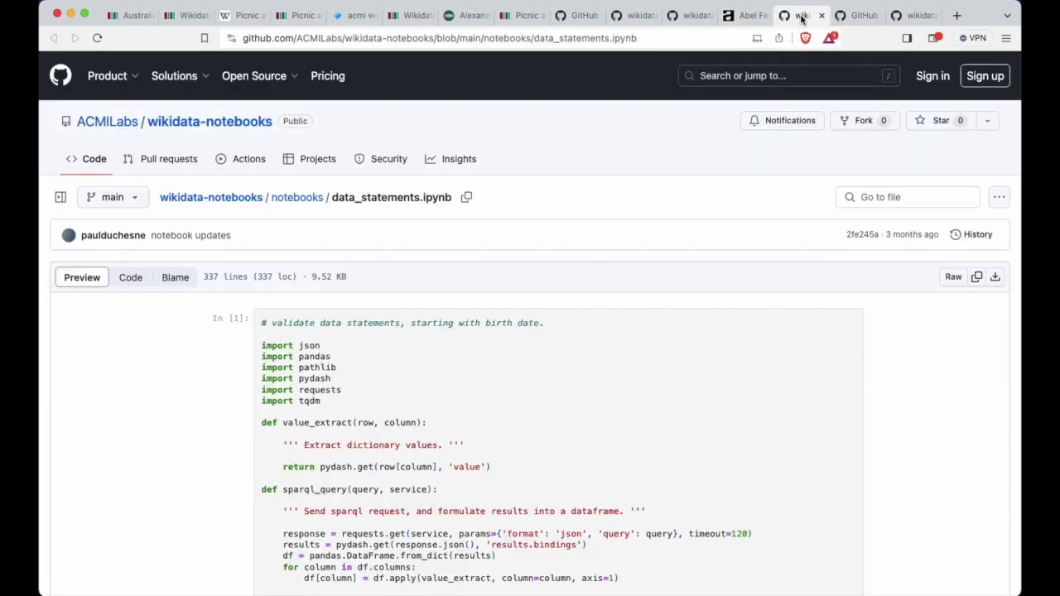
left_click(853, 16)
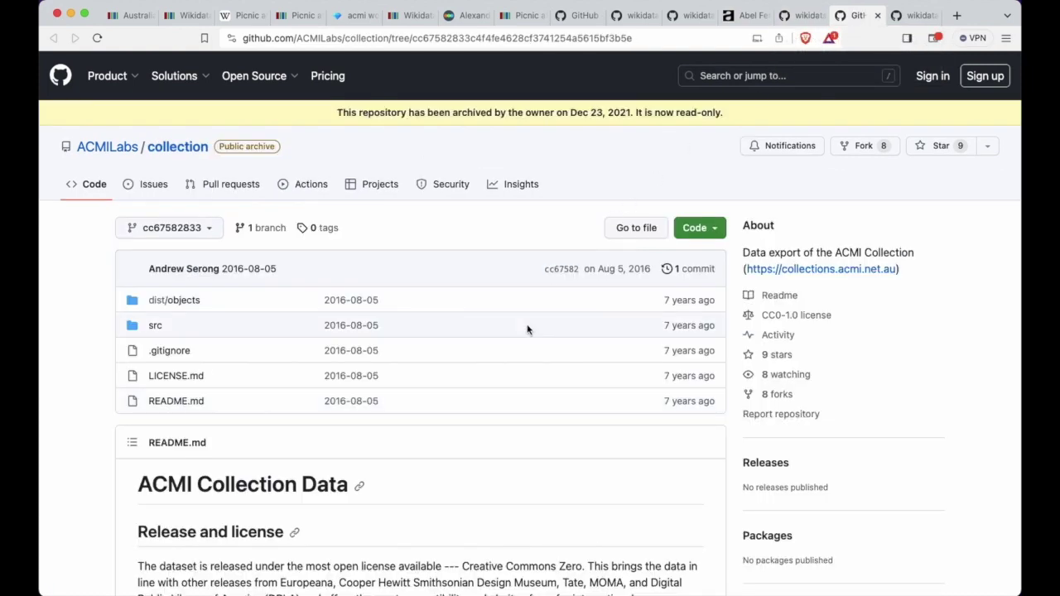
scroll(528, 329, "down", 1)
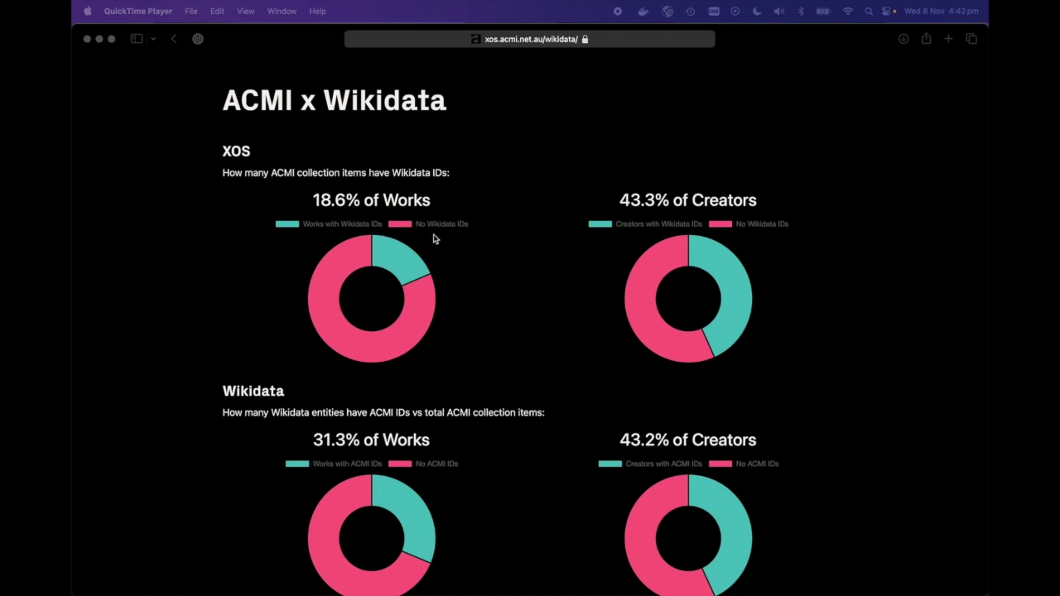
left_click(415, 259)
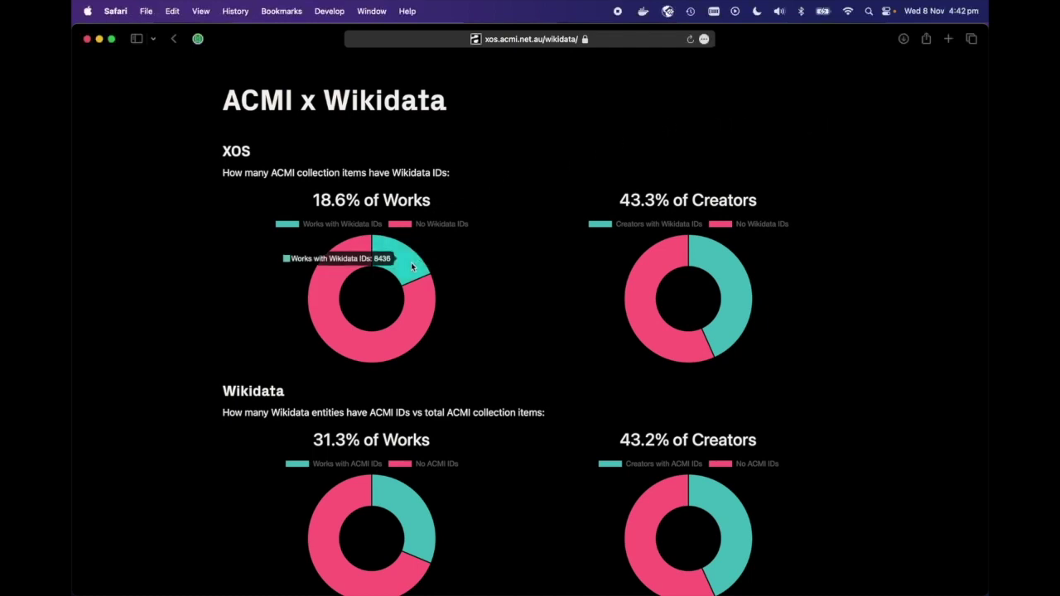
mouse_move(719, 247)
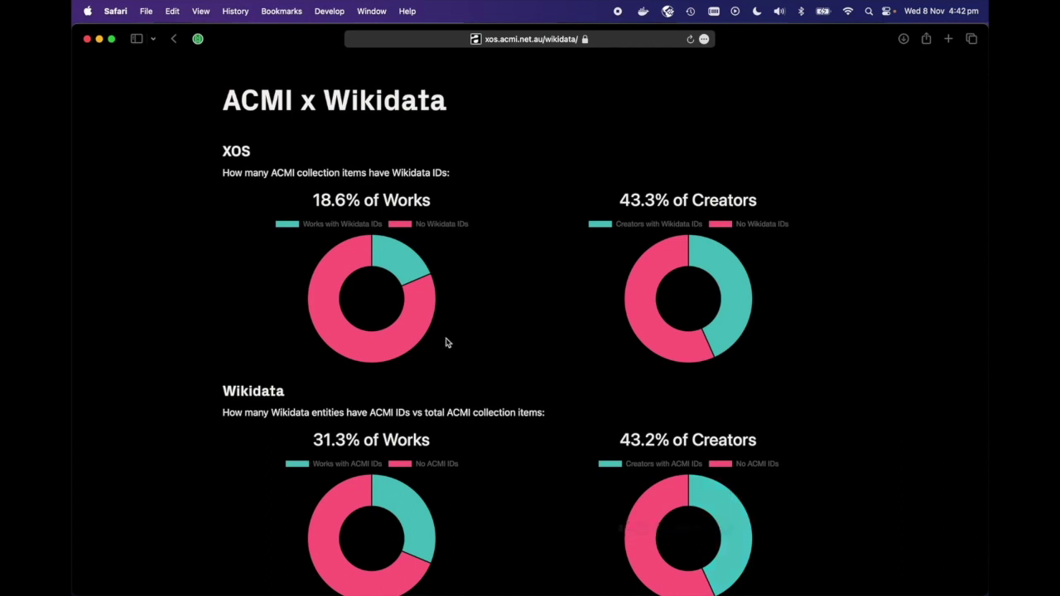
mouse_move(419, 539)
mouse_move(430, 507)
mouse_move(412, 259)
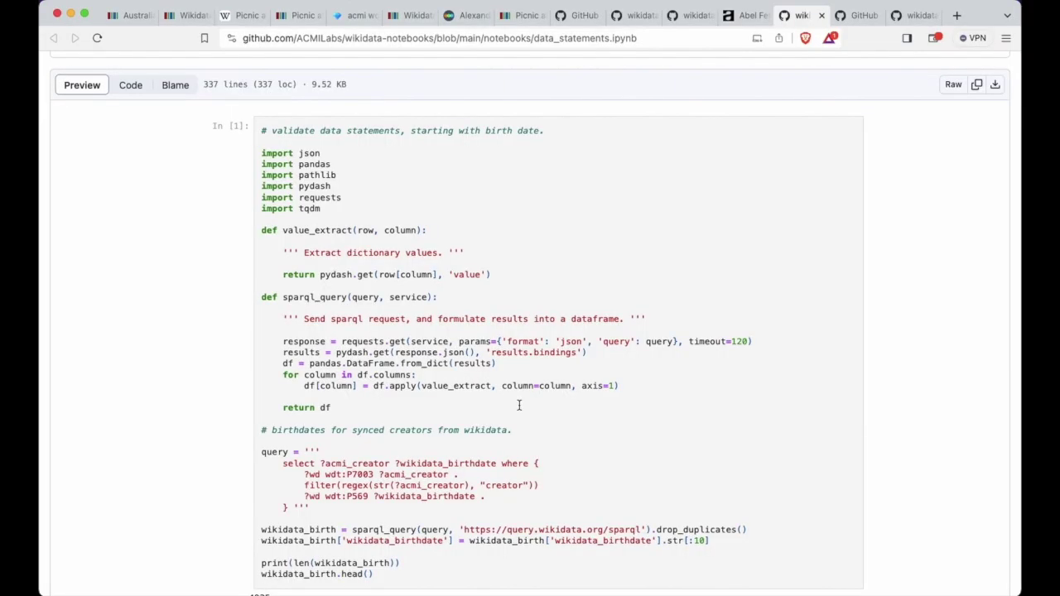
scroll(521, 405, "down", 5)
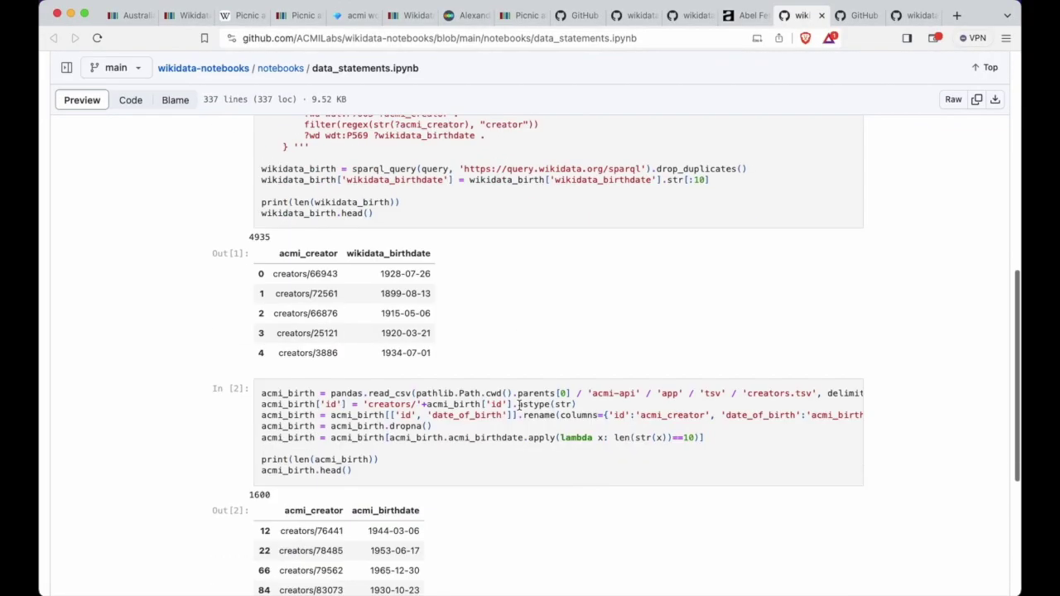
scroll(521, 350, "down", 5)
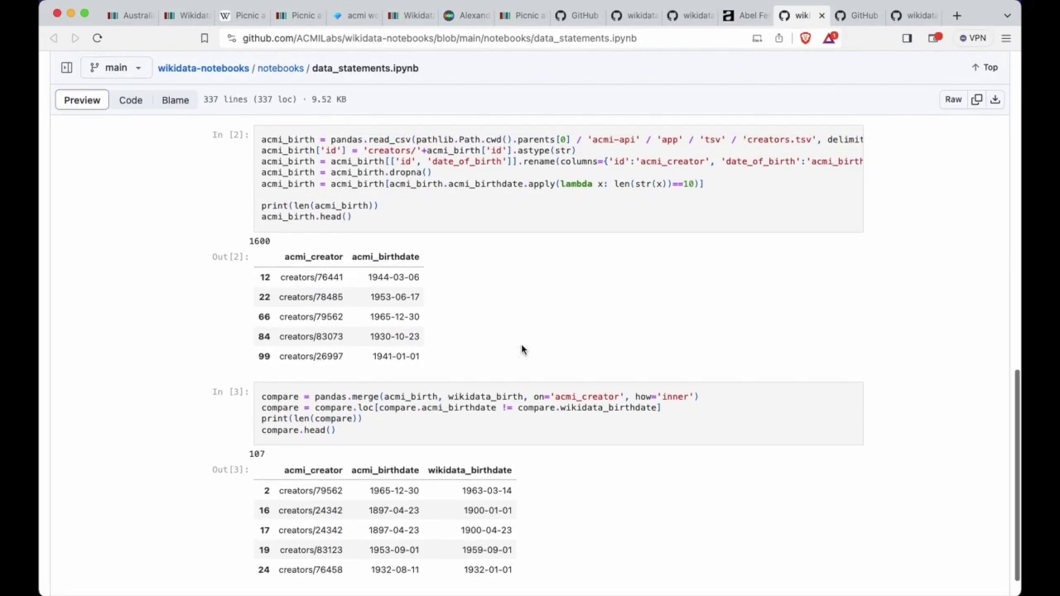
scroll(521, 350, "up", 2)
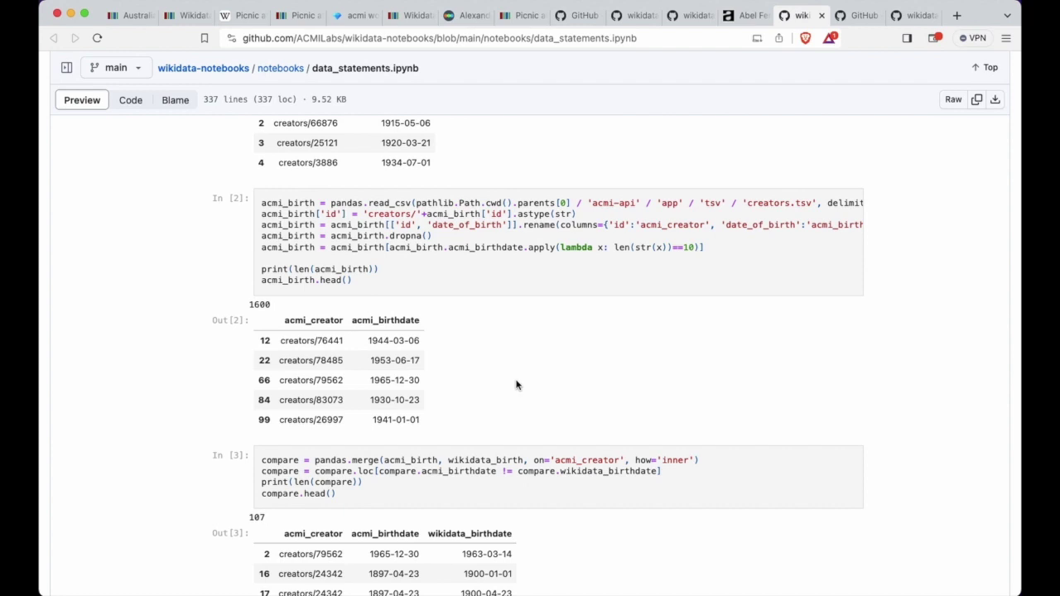
scroll(516, 385, "up", 10)
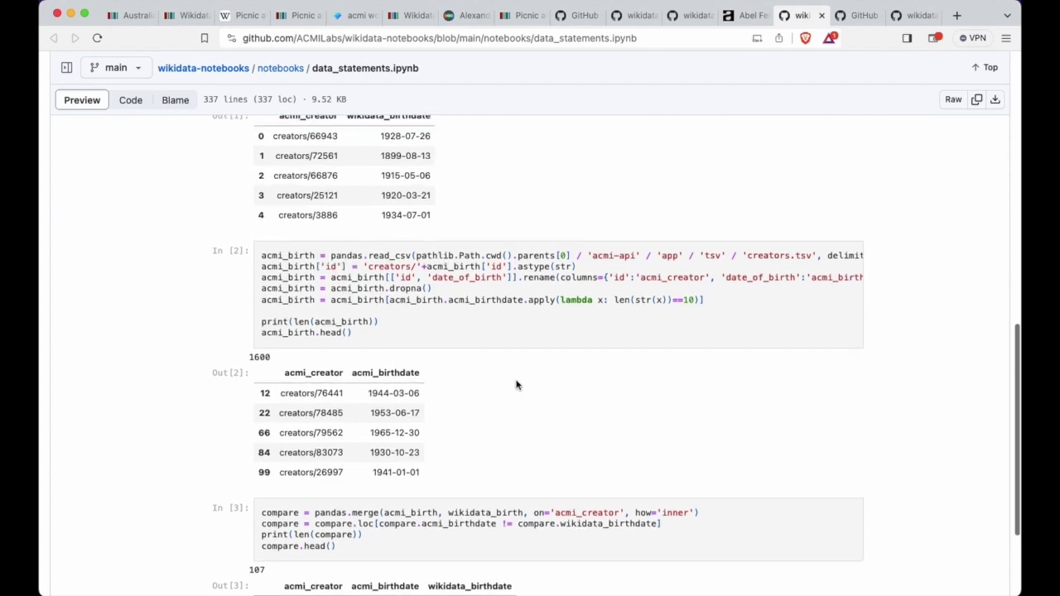